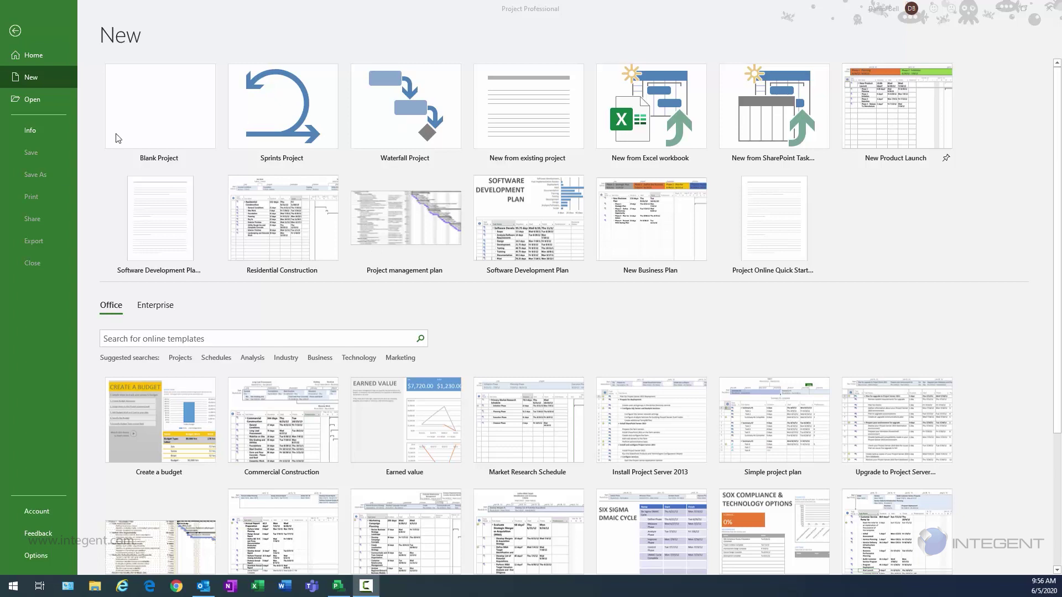
- Show the Recent projects list, which includes Widget Product Launch 101 and Widget Launch 100
left_click(34, 99)
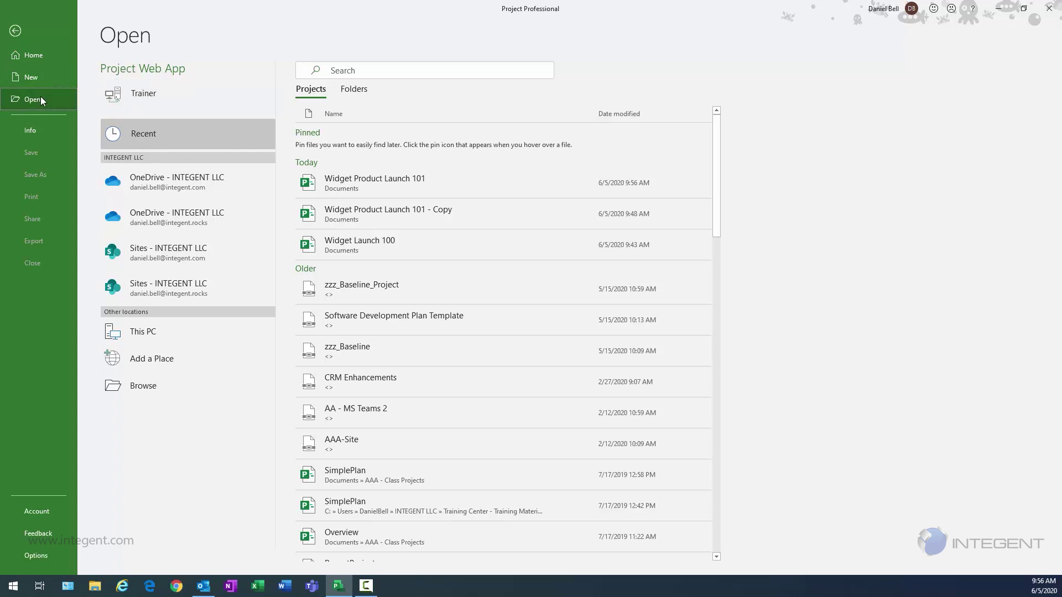
left_click(333, 181)
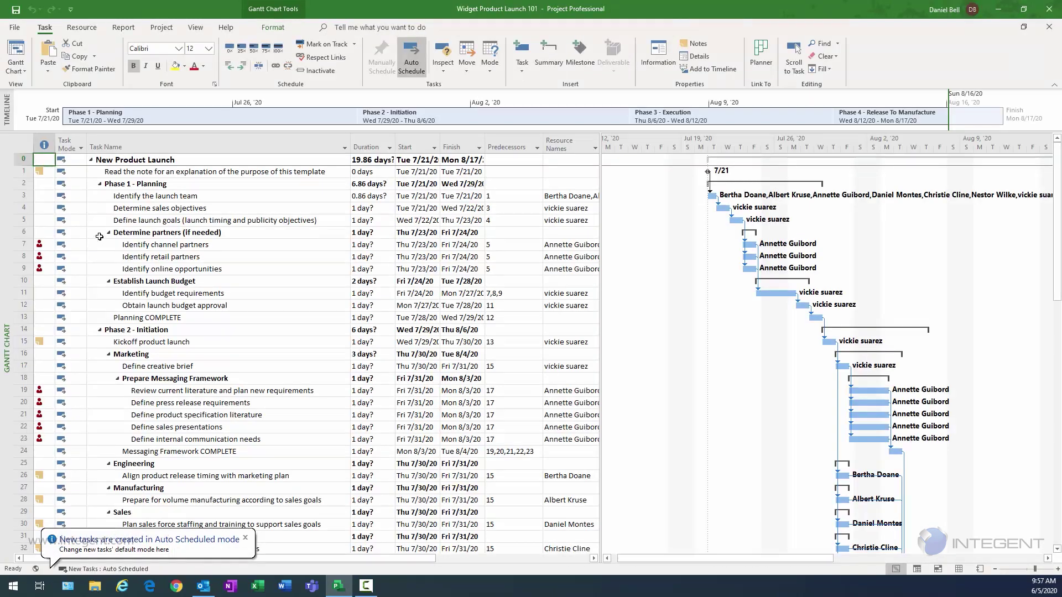
left_click(166, 147)
scroll(235, 330, "down", 2)
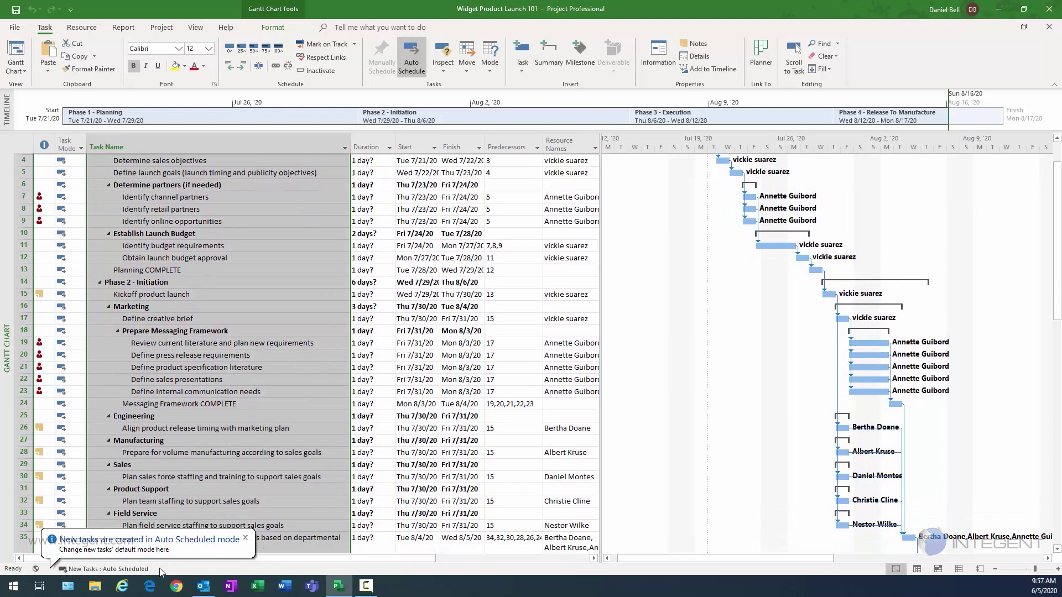
scroll(235, 330, "up", 2)
left_click_drag(567, 208, 581, 372)
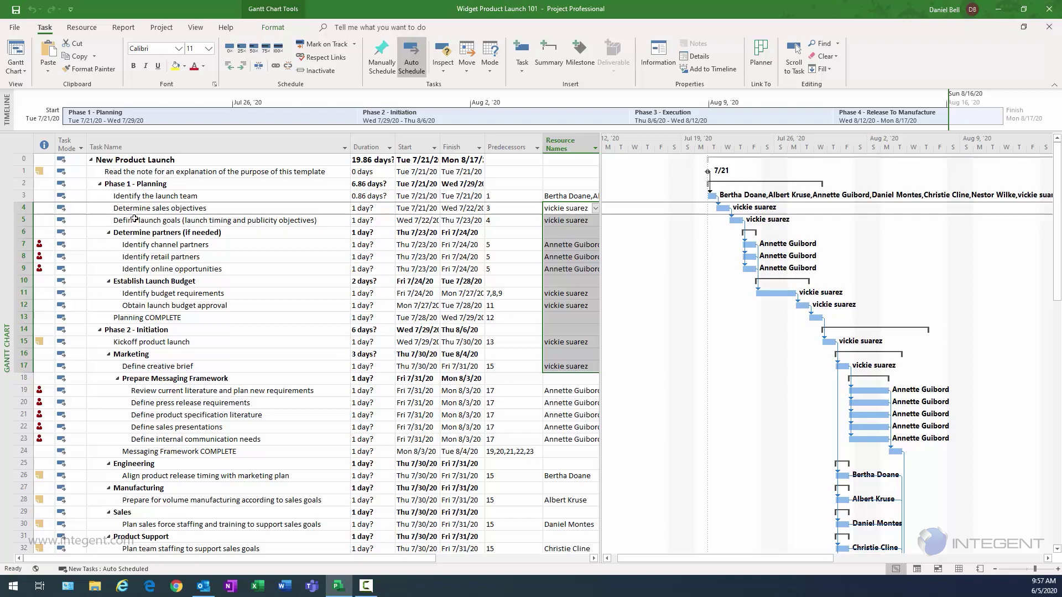
- Save the plan to Project Web App with the Use Import Wizard option checked
left_click(69, 101)
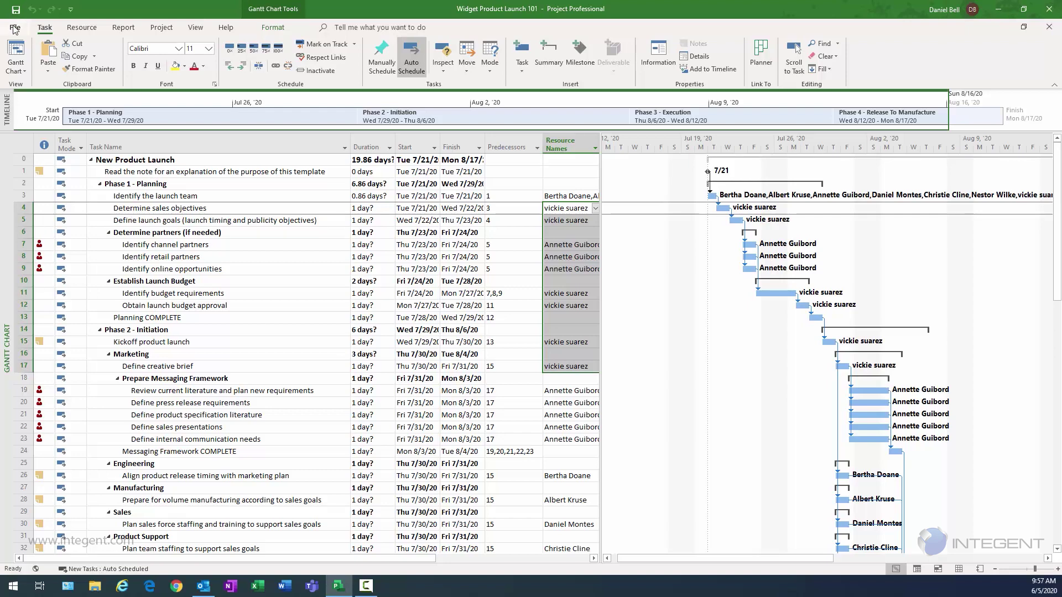
left_click(14, 29)
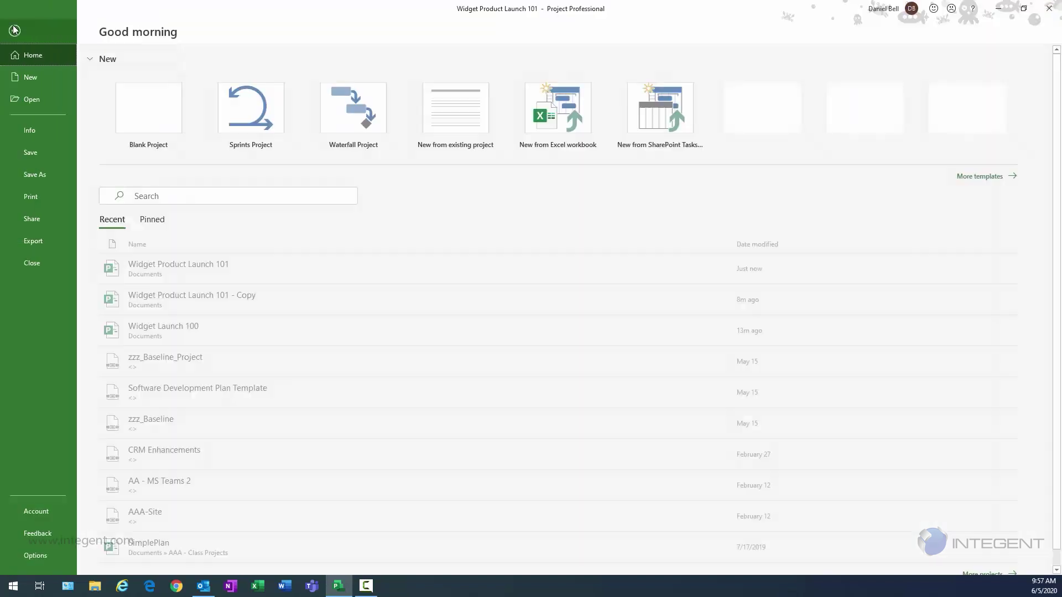
left_click(35, 174)
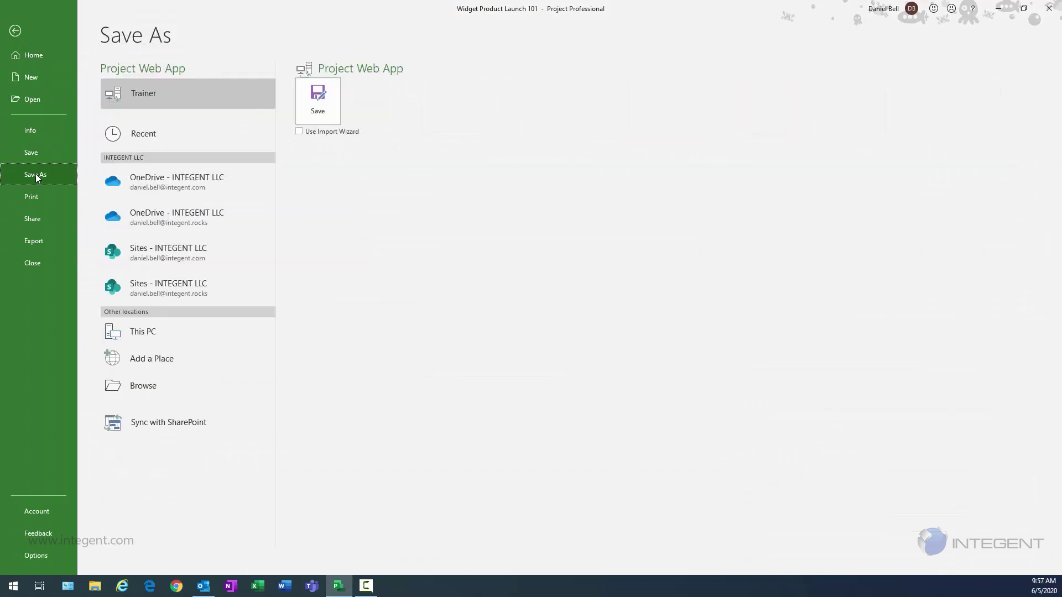
left_click(298, 133)
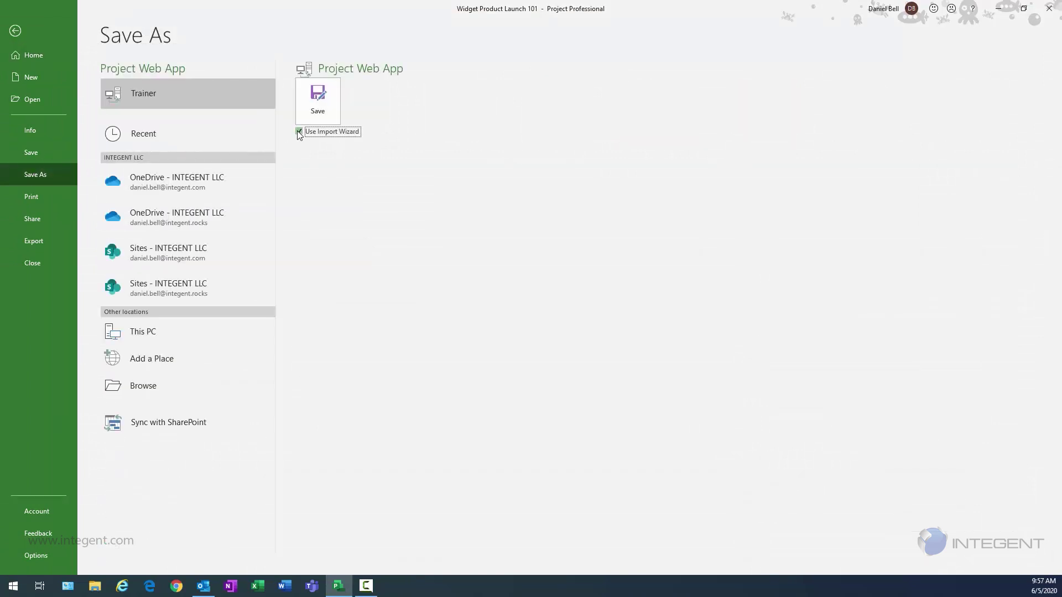
left_click(313, 104)
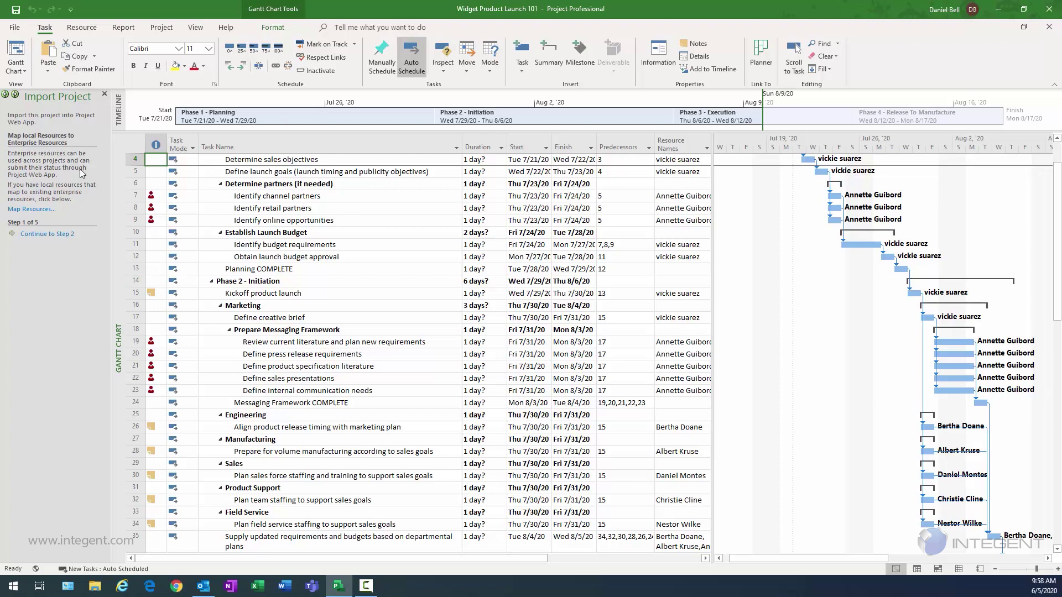
- Open the resource mapping list and review local names against their enterprise matches
left_click(32, 209)
left_click_drag(509, 211, 397, 181)
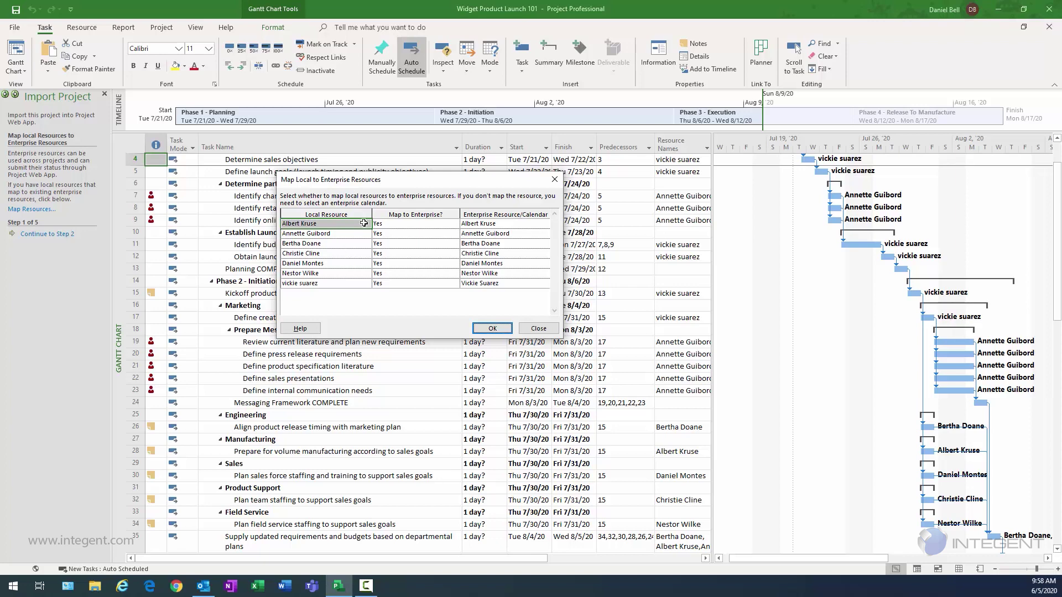
left_click(323, 227)
left_click_drag(323, 228, 323, 283)
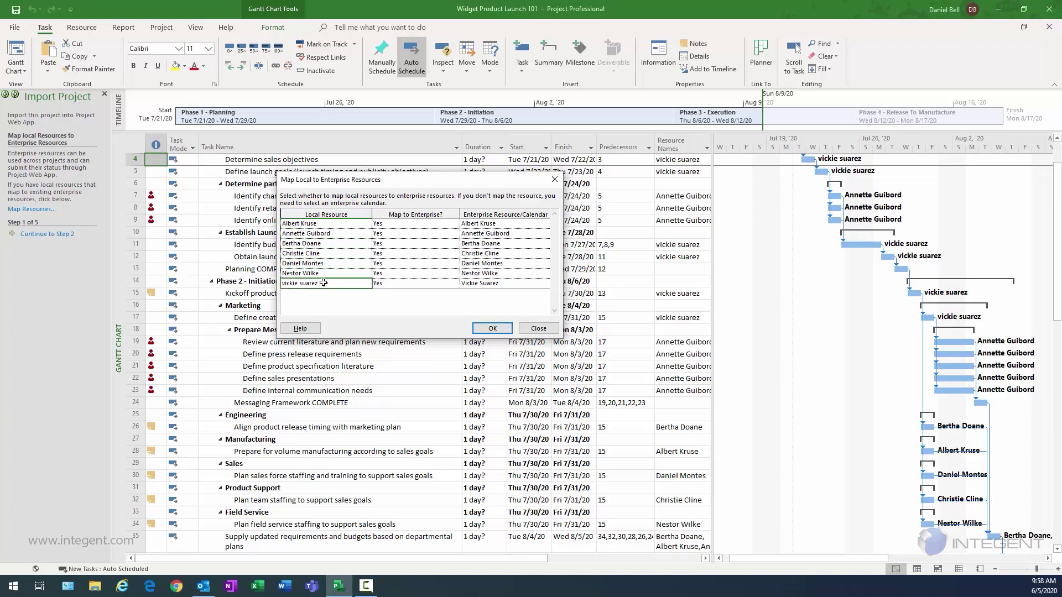
left_click_drag(490, 224, 499, 283)
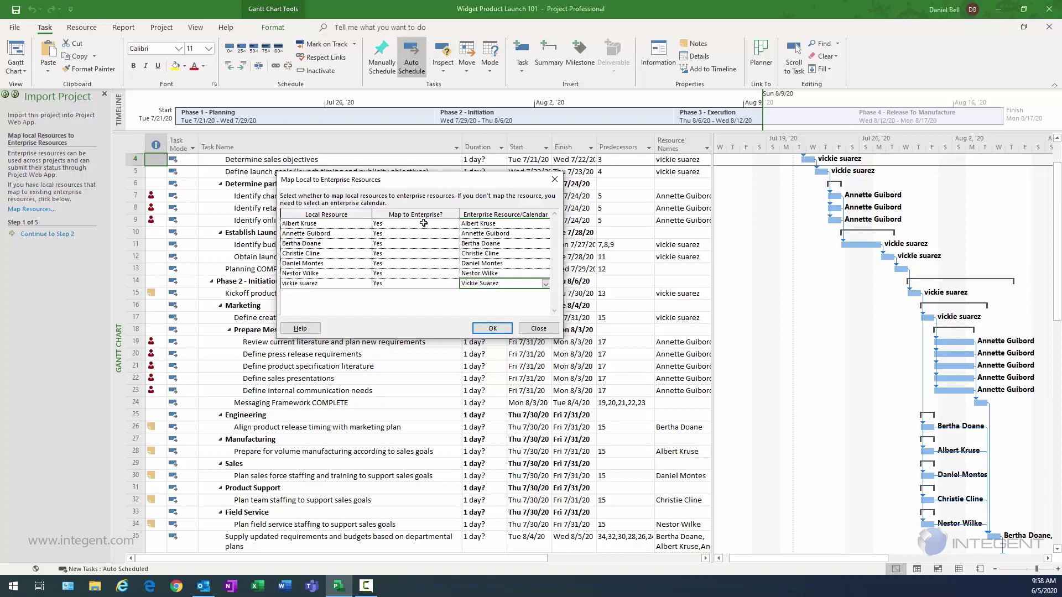
- Set the fifth resource to 'No, keep local' on the Standard calendar
left_click(455, 265)
left_click(455, 265)
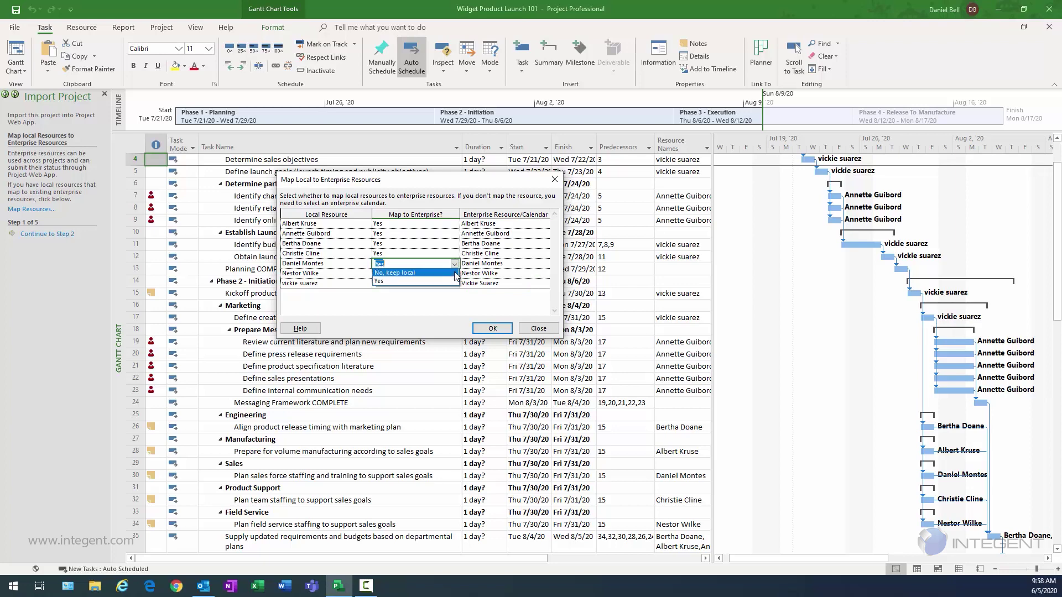
left_click(455, 272)
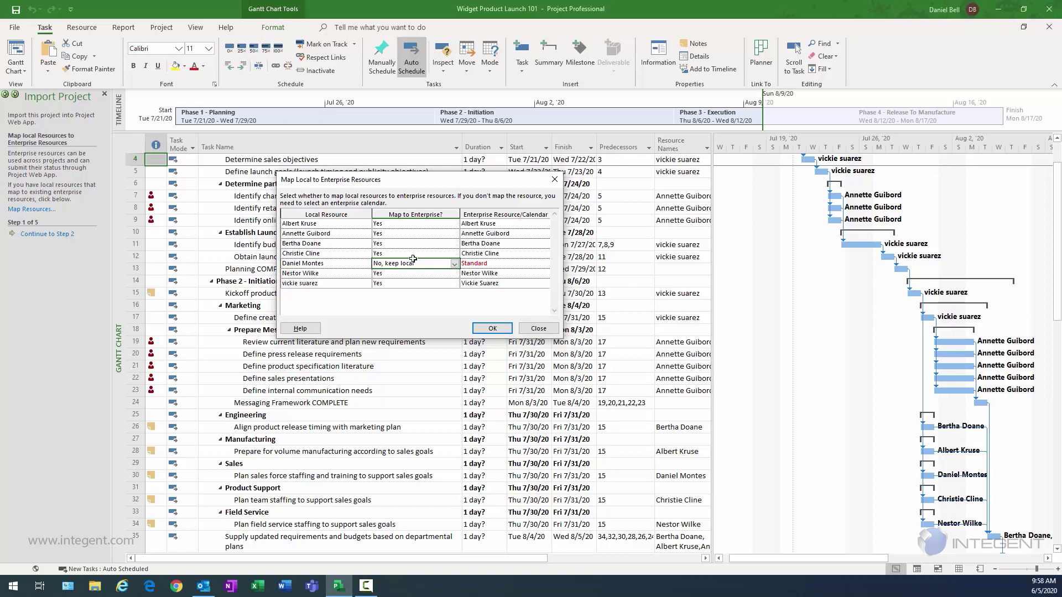
left_click(329, 265)
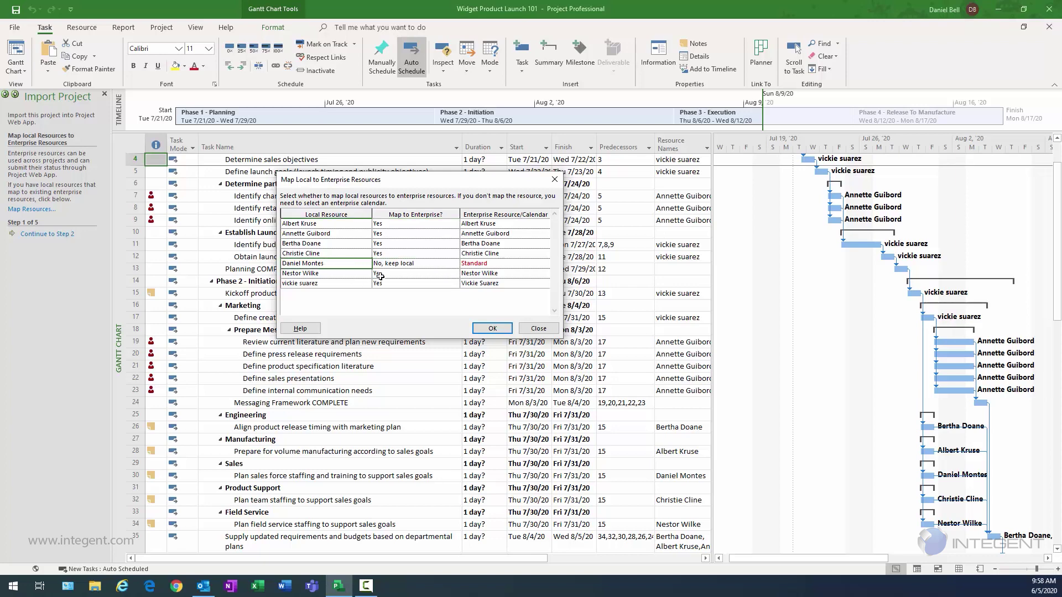
left_click(431, 265)
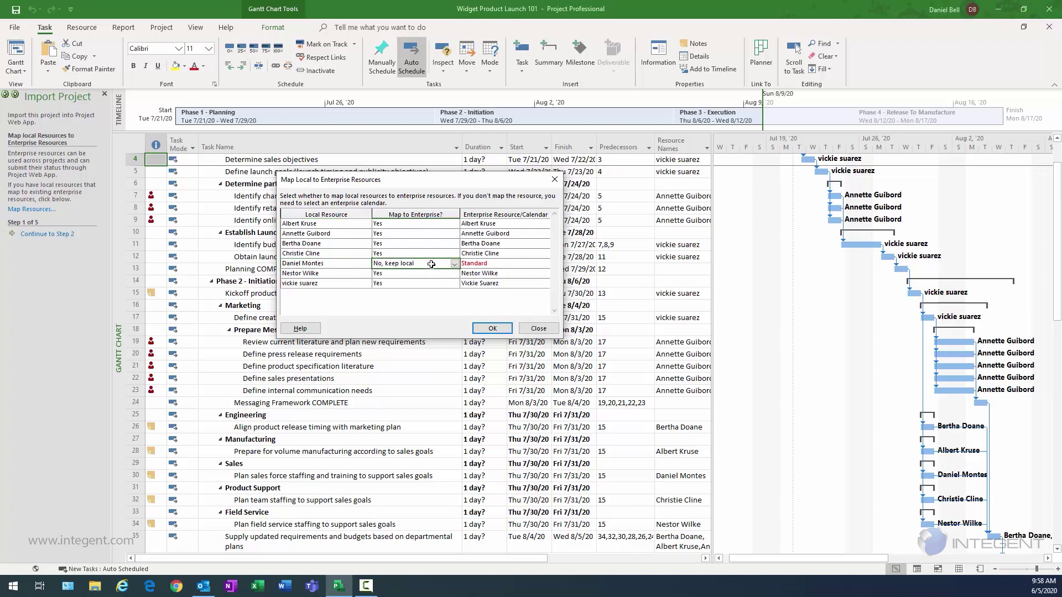
left_click(478, 264)
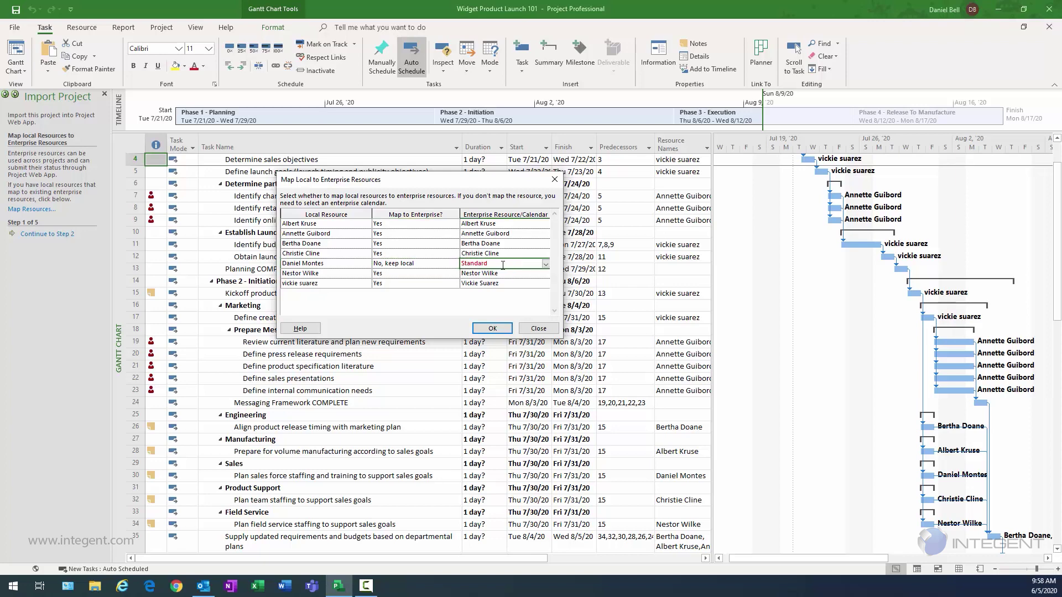
left_click(355, 267)
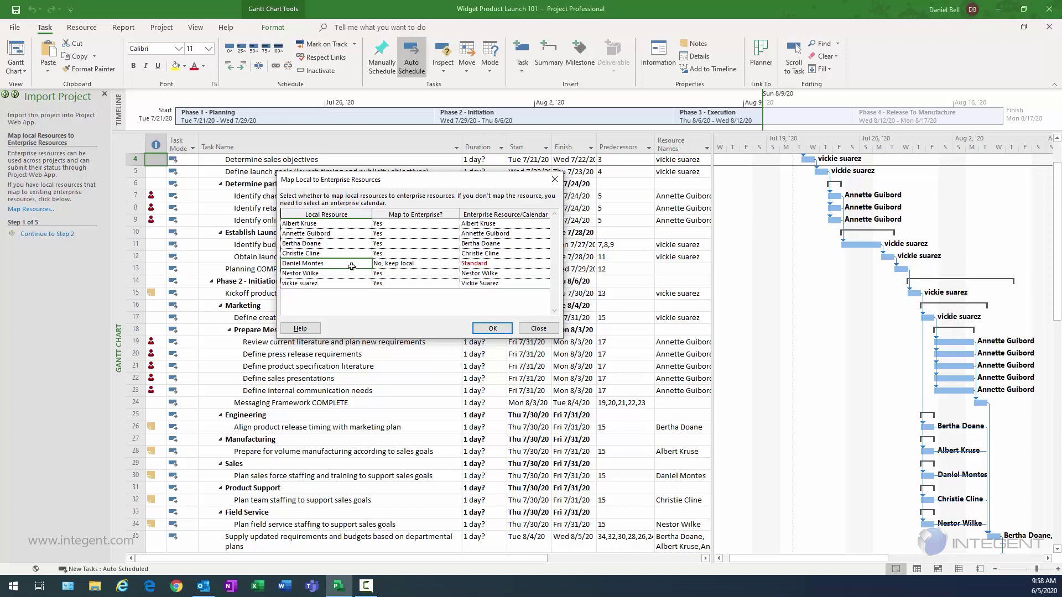
- Map the fifth resource back to enterprise, matched to a different enterprise person
left_click(408, 263)
left_click(410, 264)
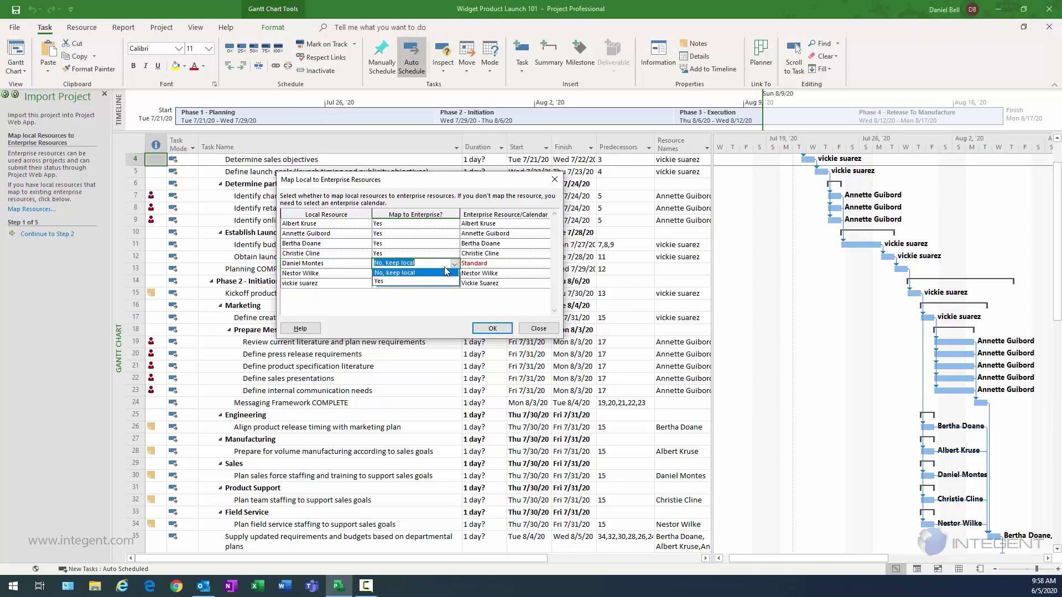
left_click(416, 281)
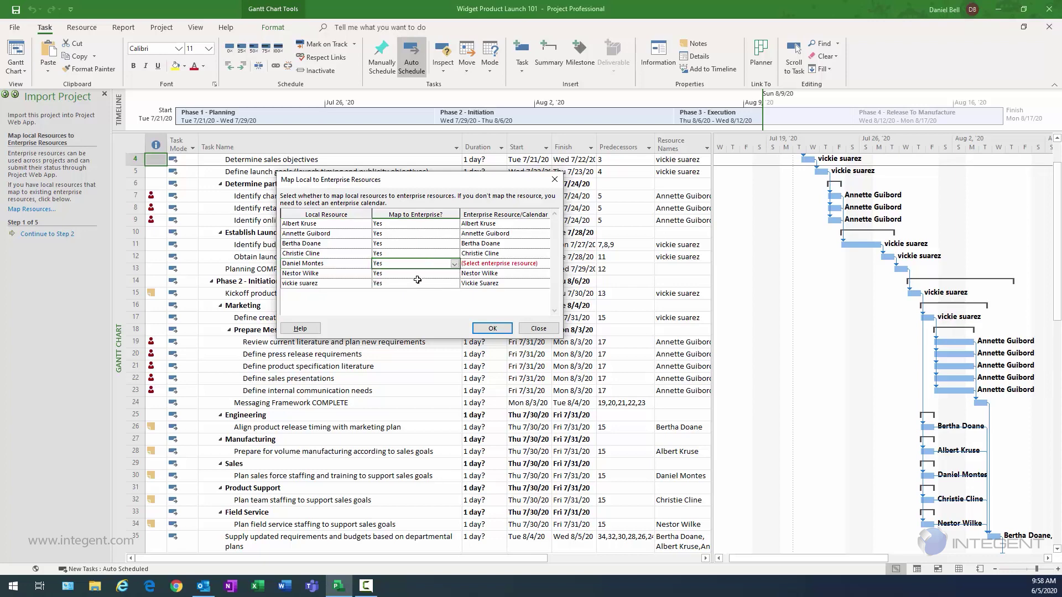
left_click(546, 265)
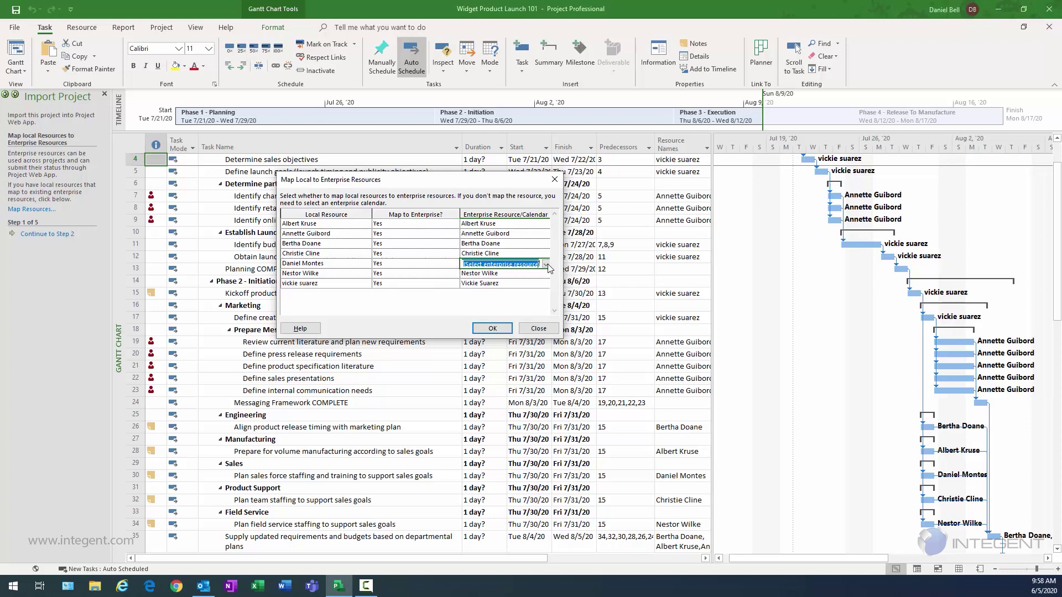
left_click(544, 264)
scroll(514, 367, "down", 3)
scroll(514, 367, "down", 3)
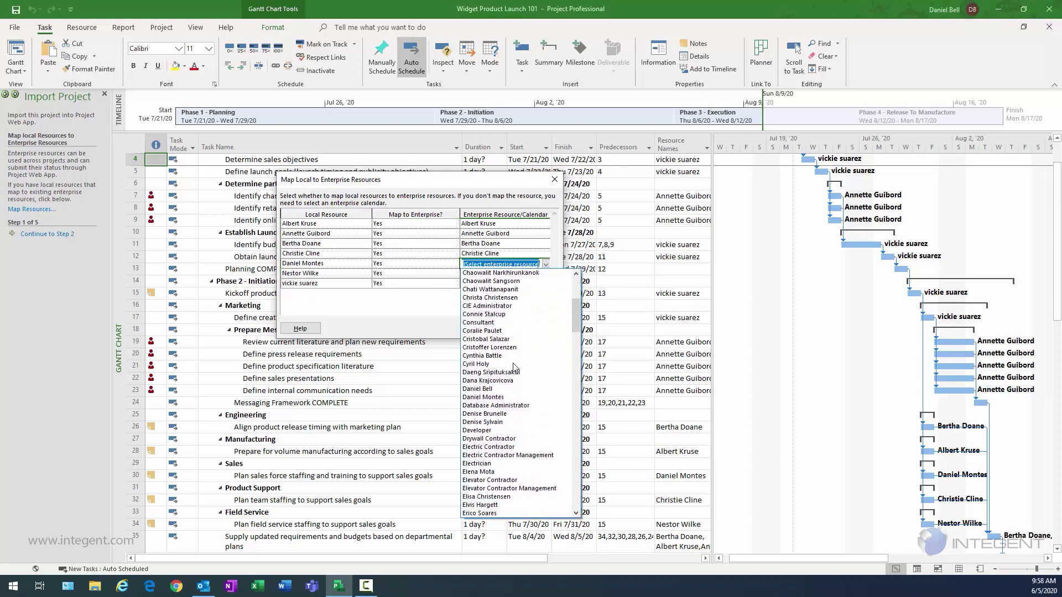
left_click(482, 314)
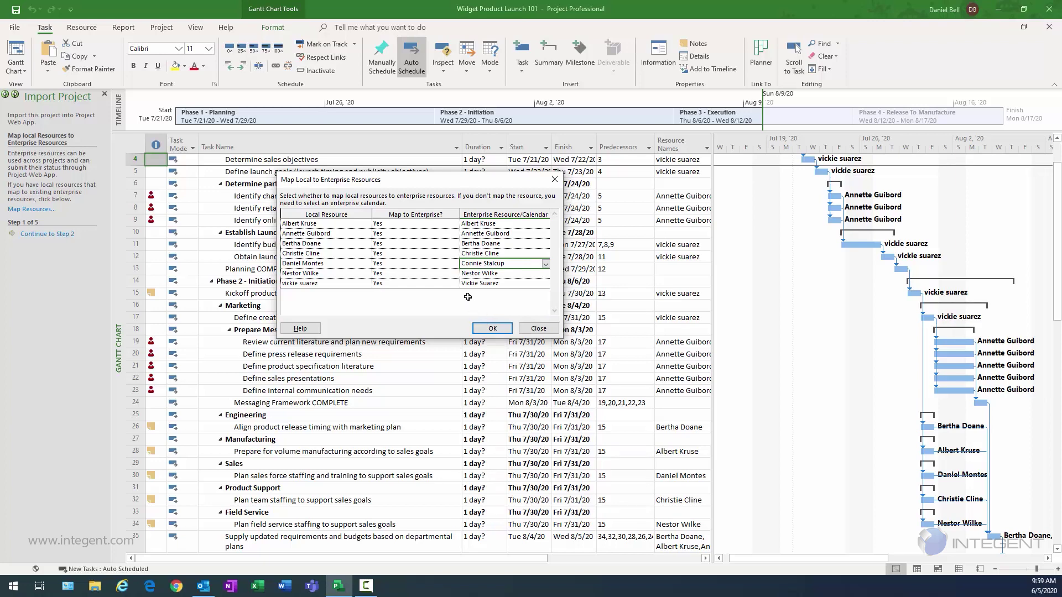
left_click(444, 265)
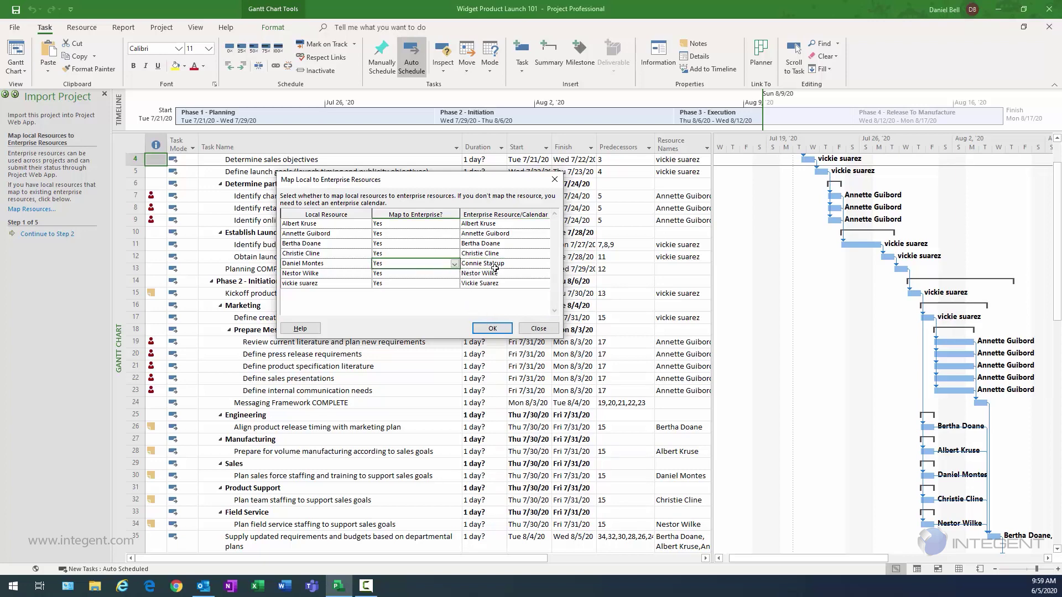
- Accept the resource mappings and advance to step 2, Import Resources, showing 0 resources and 0 errors
left_click(492, 328)
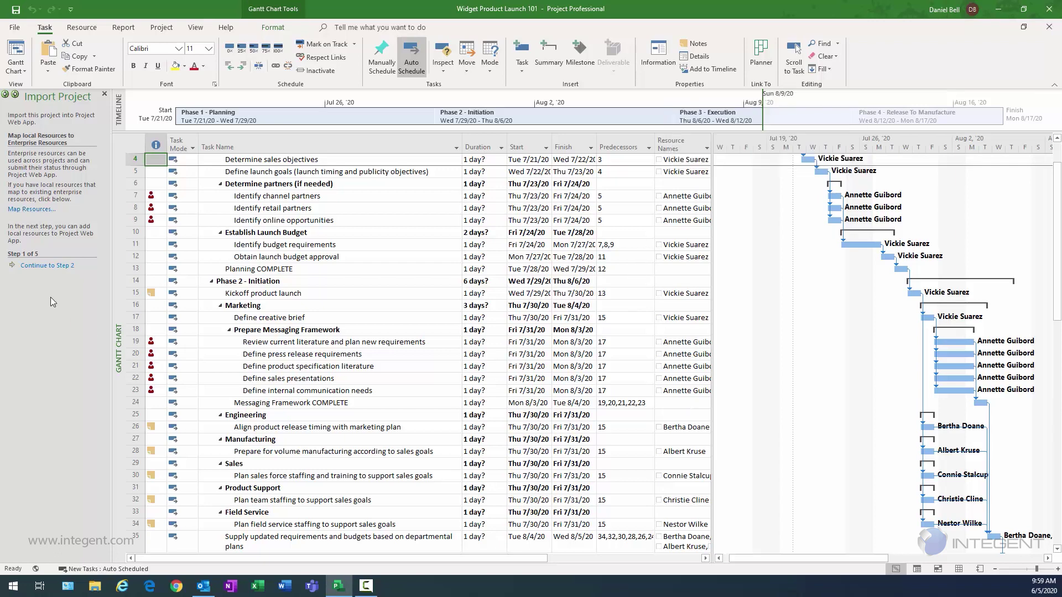
left_click(43, 270)
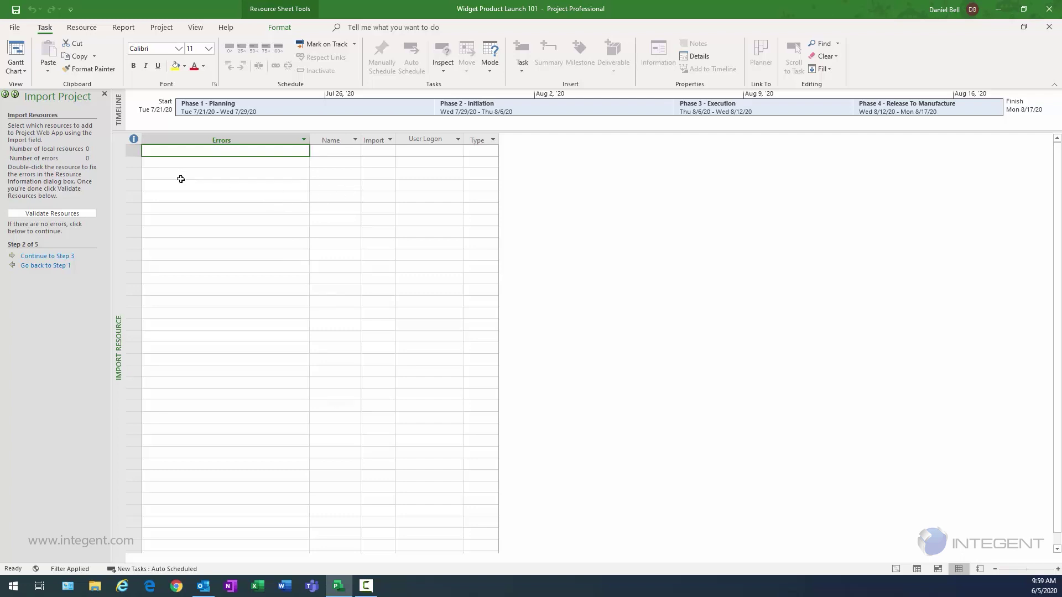
- At step 3, map the local Capital (Flag1) field to the enterprise Capital task field
left_click(47, 256)
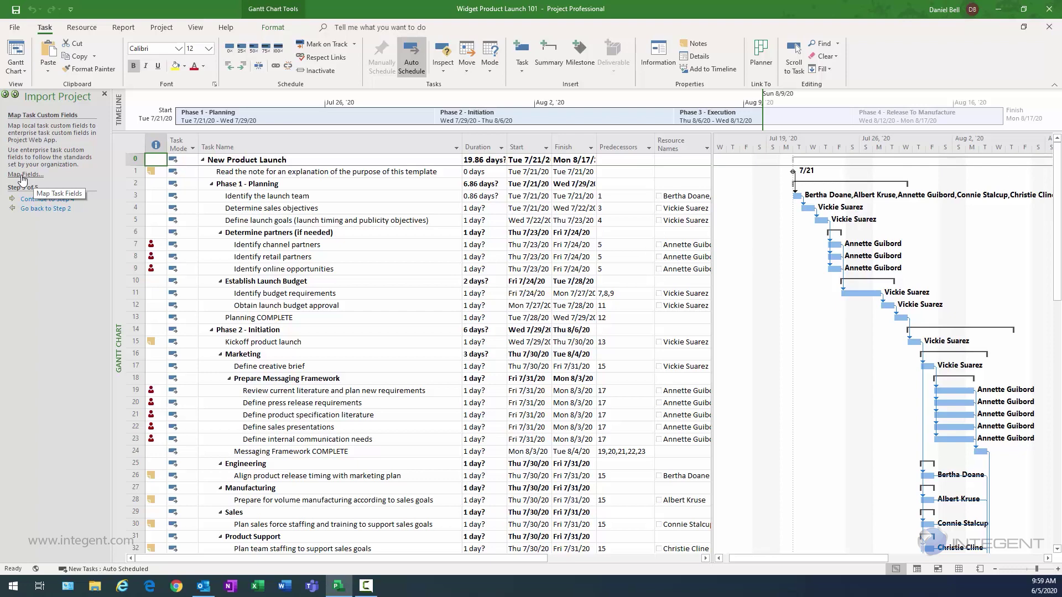
left_click(22, 175)
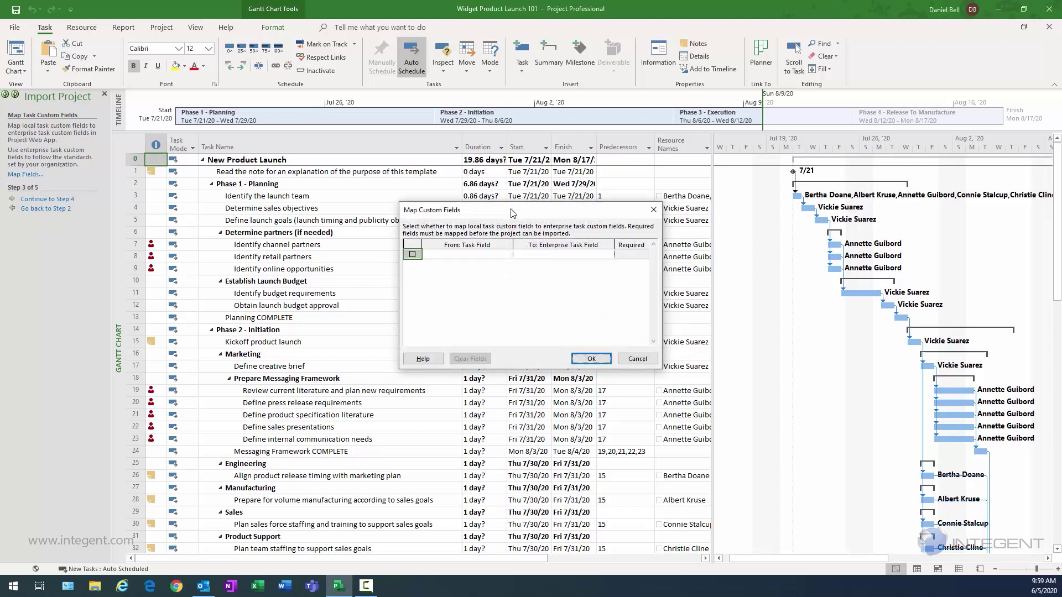
left_click_drag(512, 212, 449, 199)
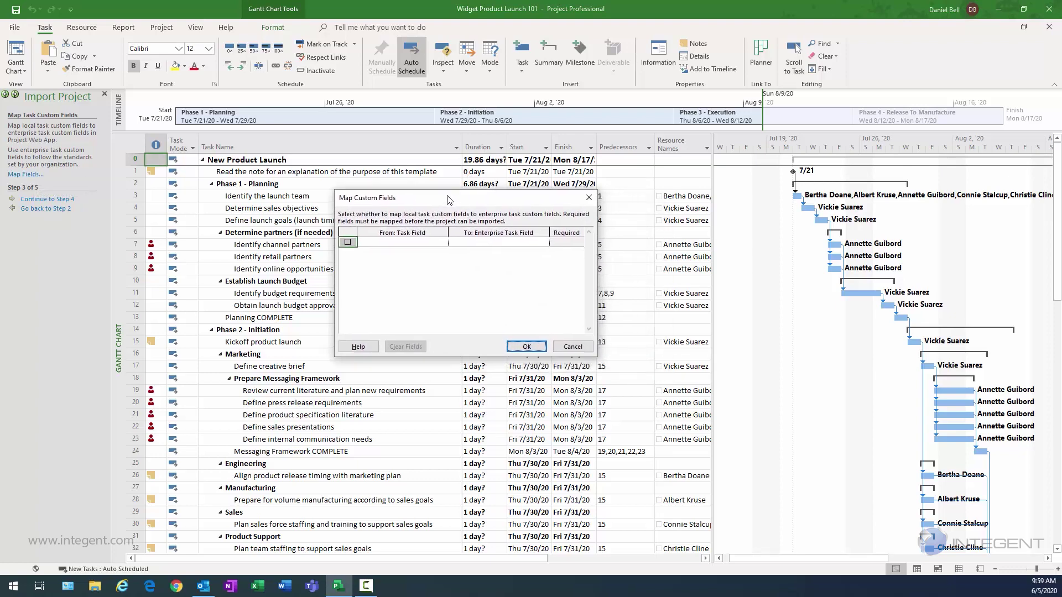
left_click(443, 242)
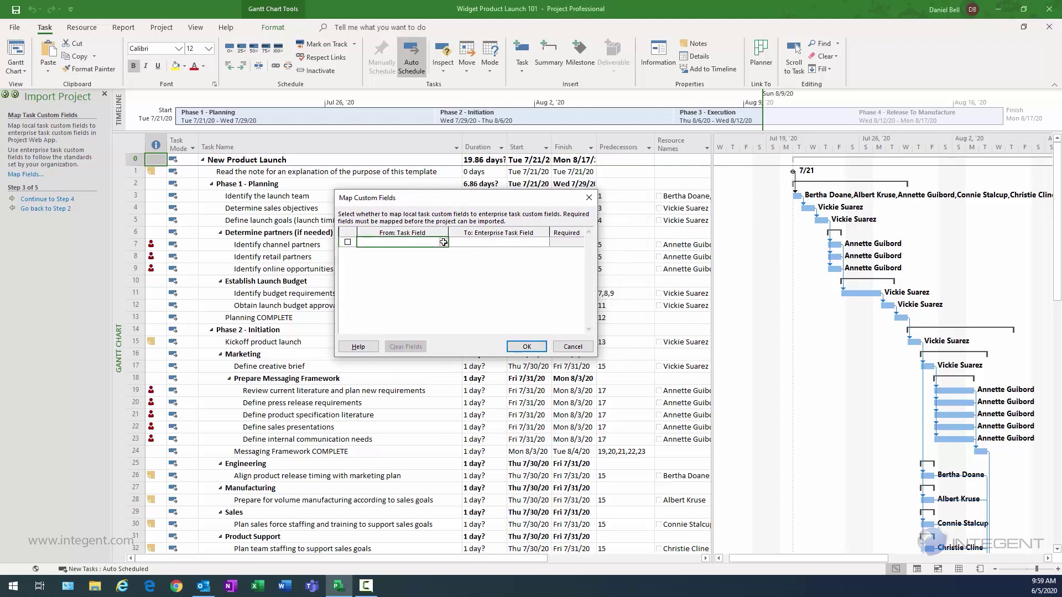
left_click(443, 243)
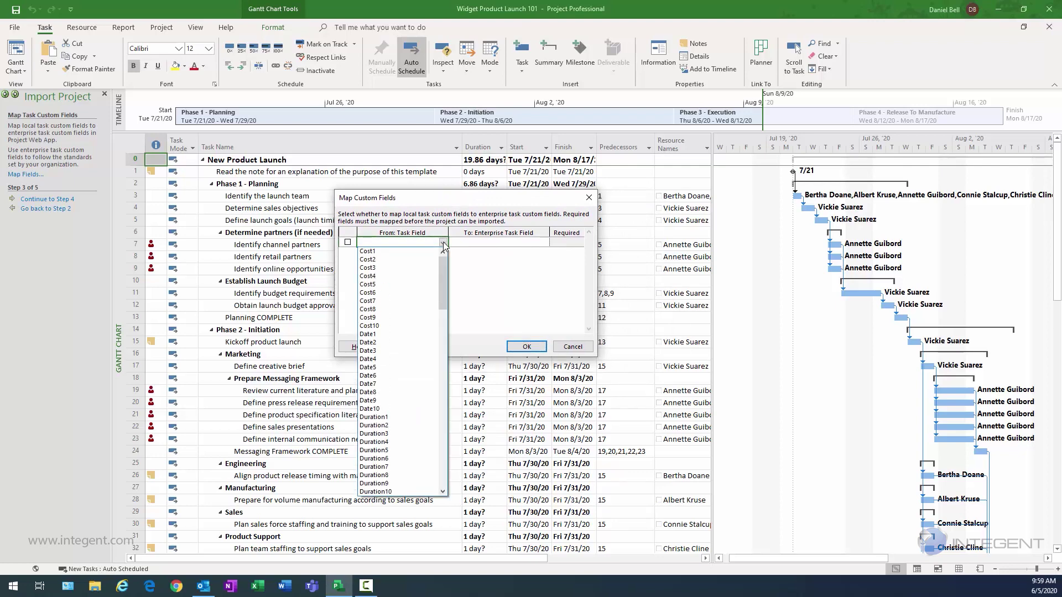
left_click_drag(445, 260, 439, 330)
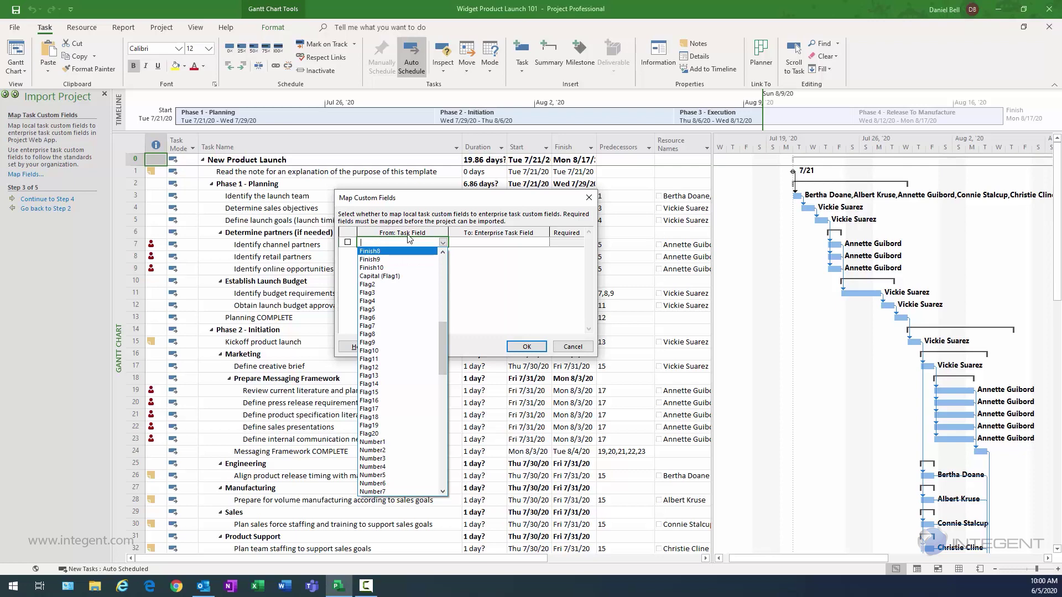
left_click(386, 277)
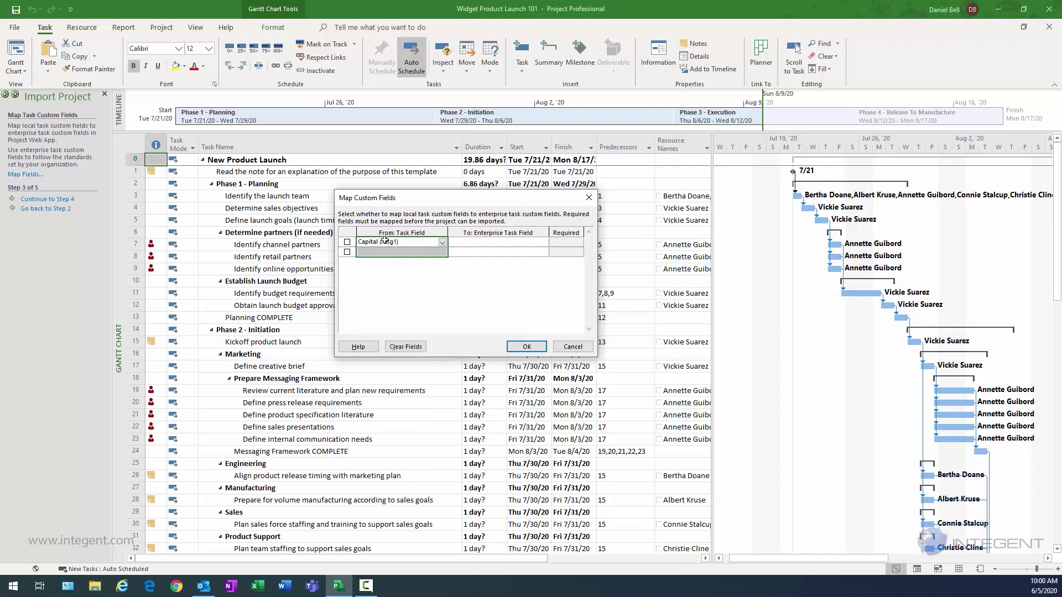
left_click(539, 243)
left_click(543, 243)
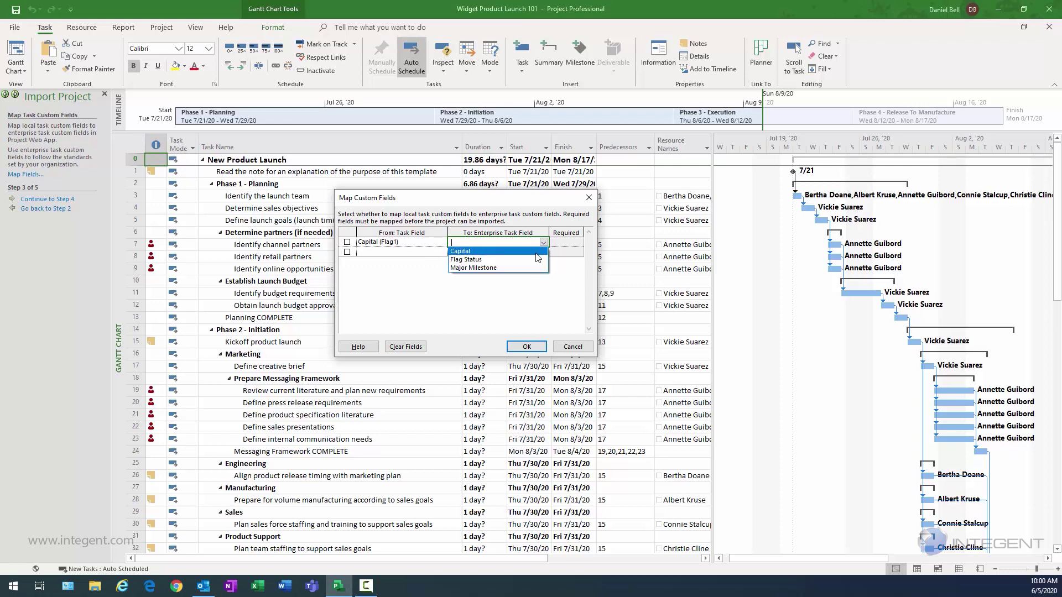
left_click(470, 253)
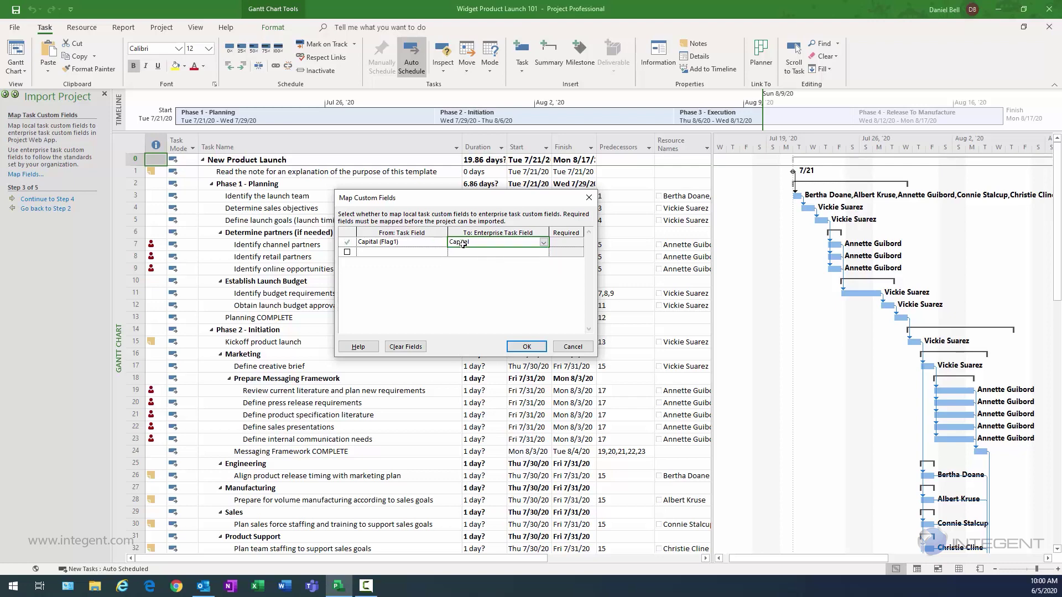
left_click(525, 347)
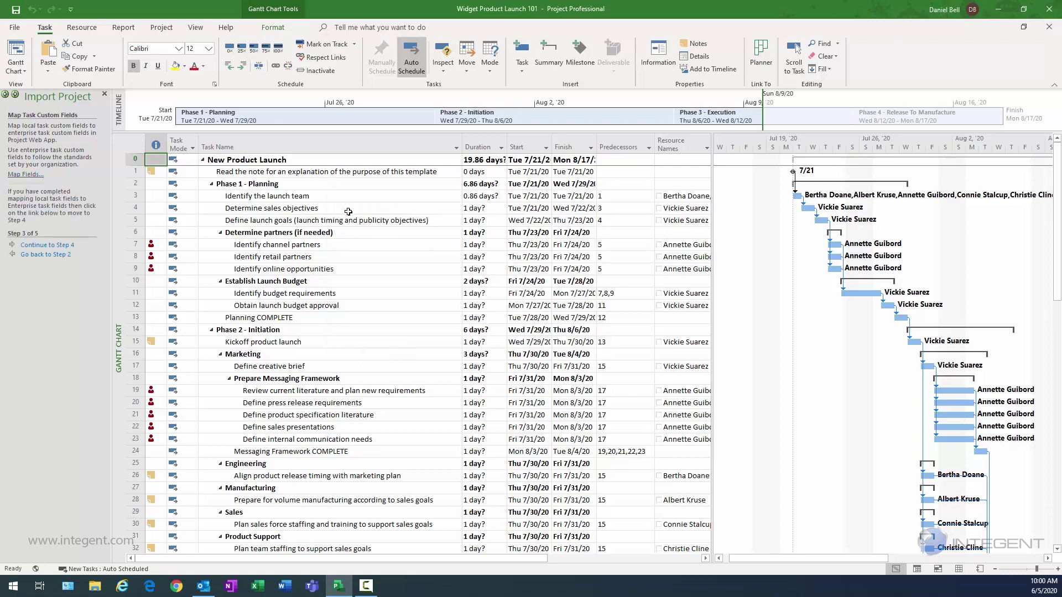
- At step 4, insert the local Capital (Flag1) column before Resource Names
left_click(59, 246)
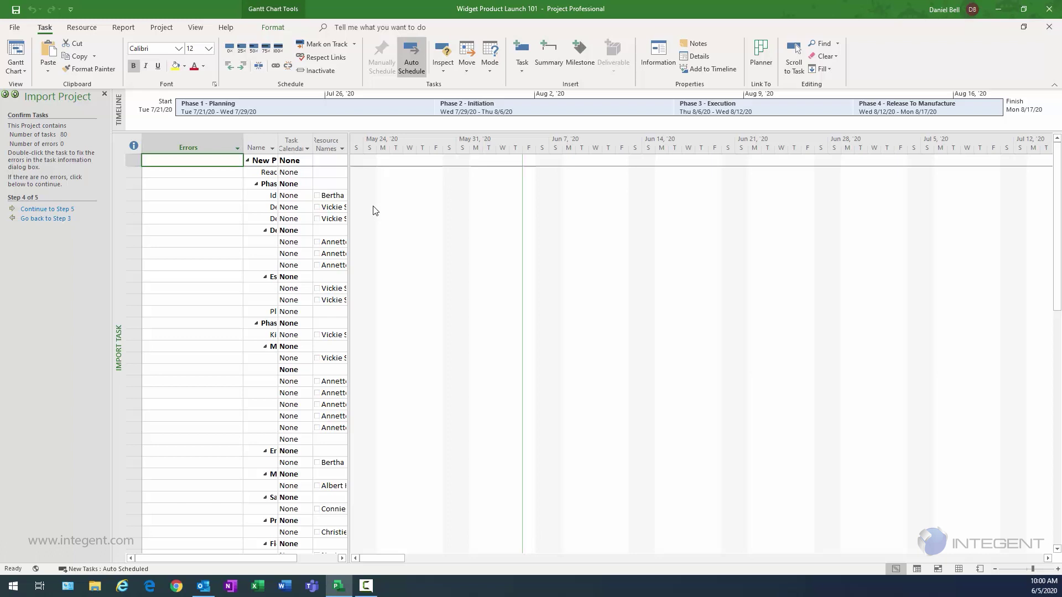
left_click_drag(365, 208, 429, 210)
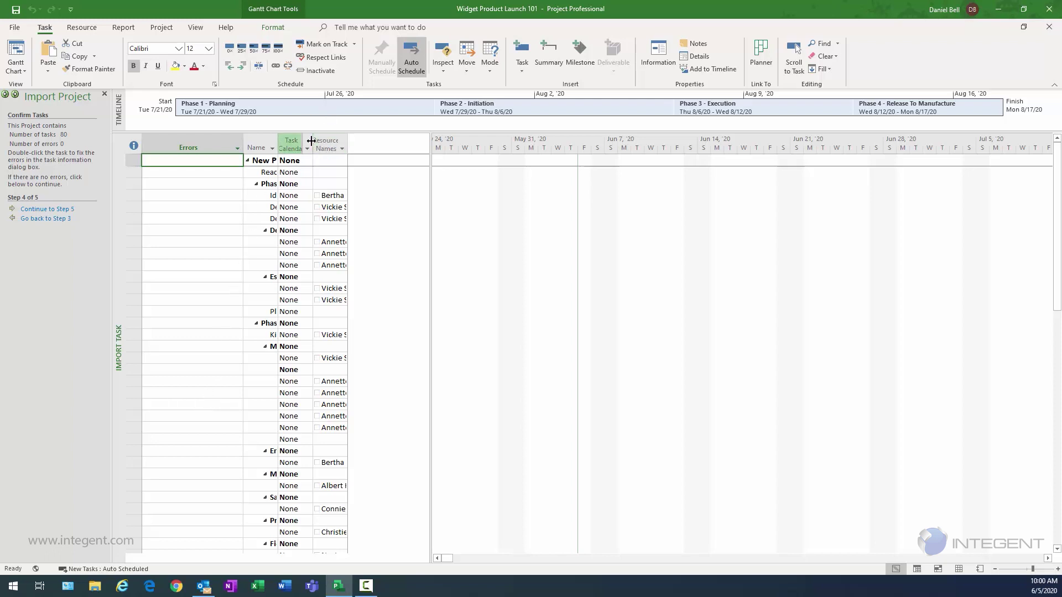
left_click_drag(311, 141, 319, 141)
left_click(334, 143)
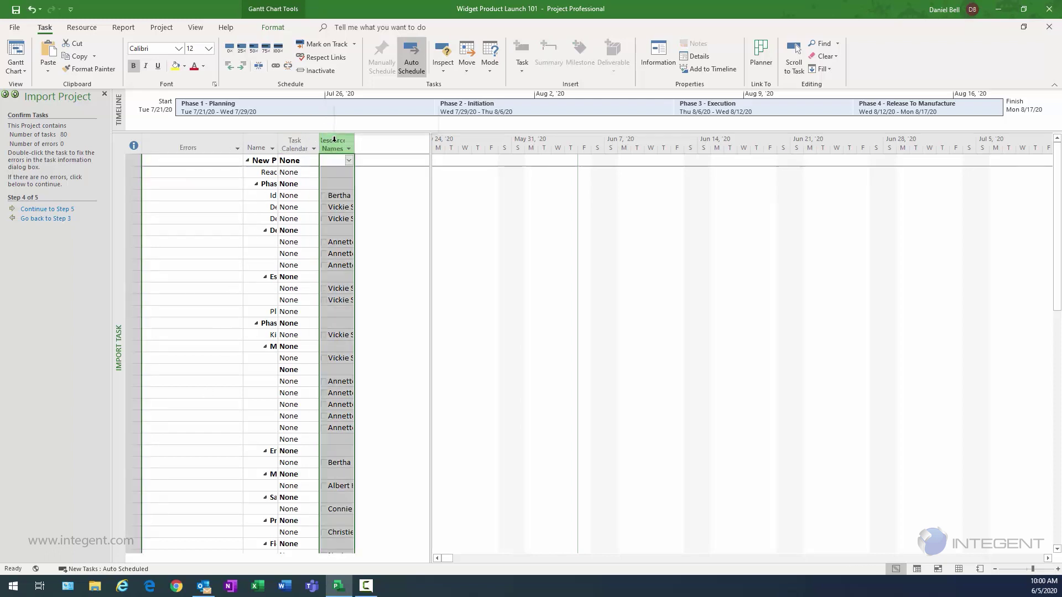
right_click(334, 140)
left_click(361, 232)
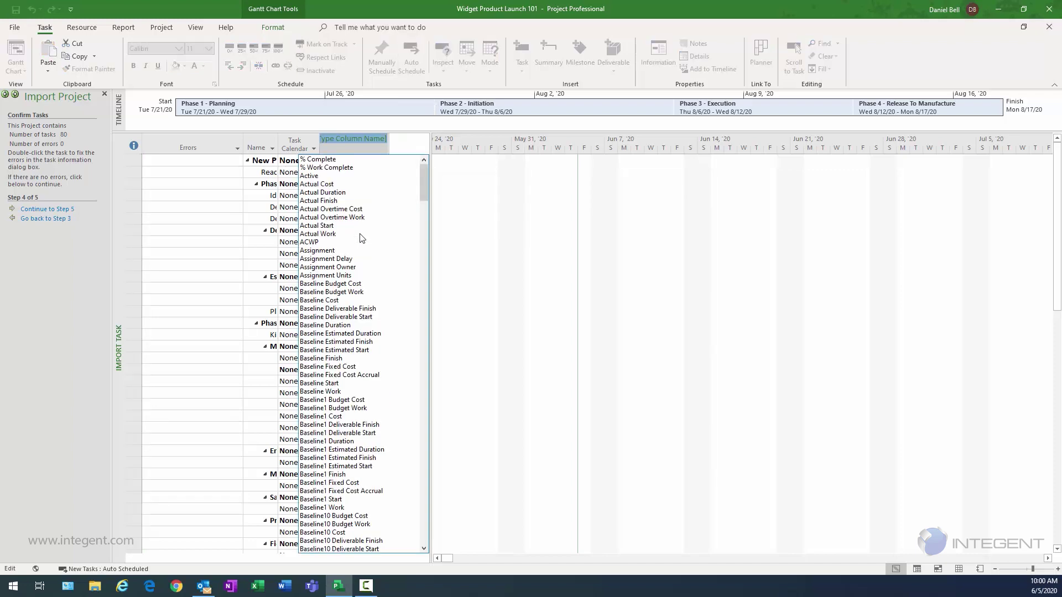
type("capital ( Flag1")
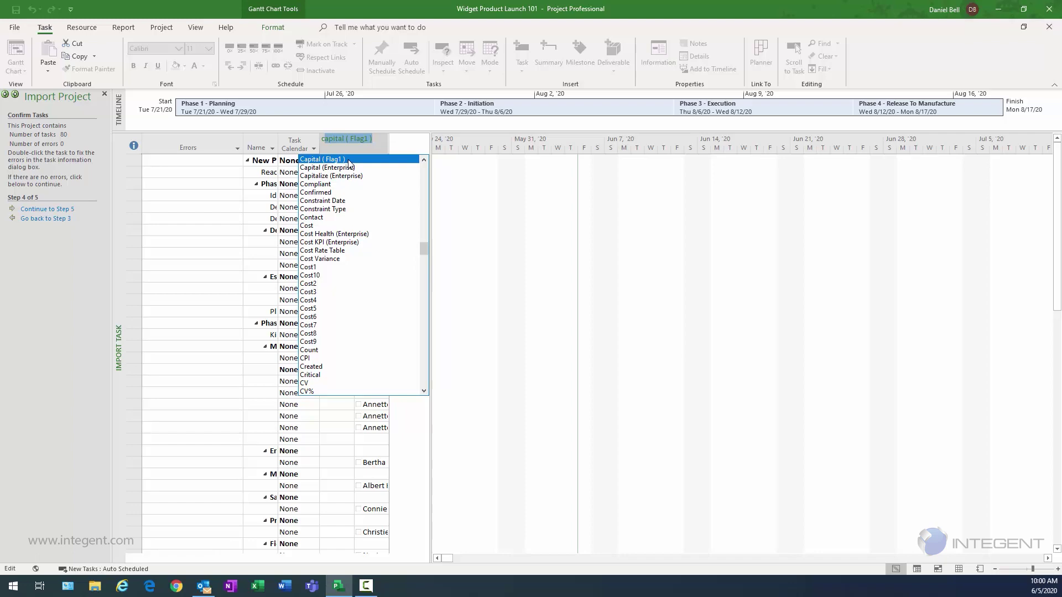
key("Return")
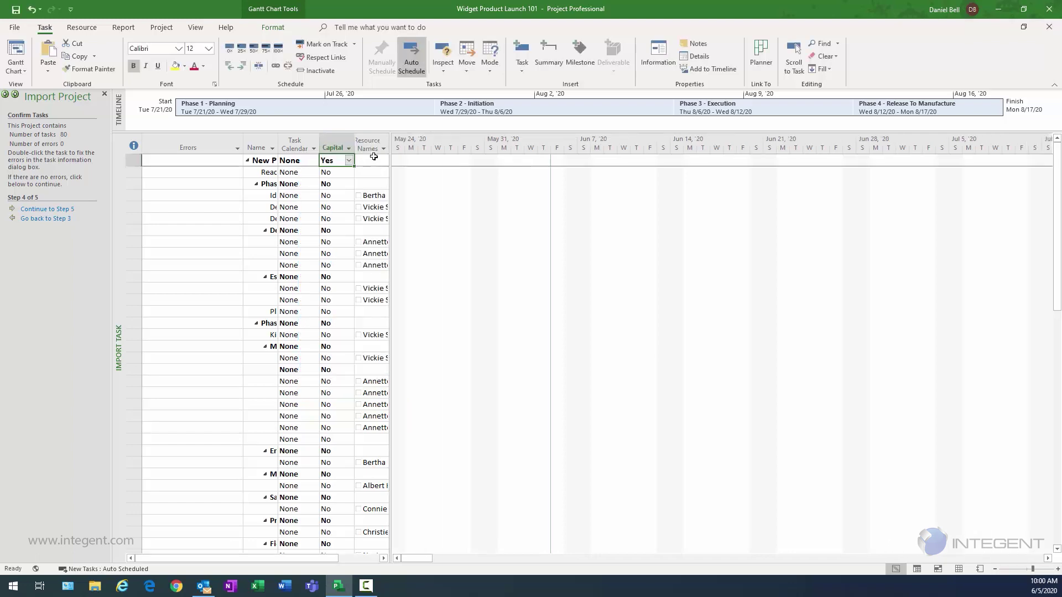
- Add the enterprise Capital column, compare task values, and continue to step 5
right_click(366, 145)
left_click(403, 234)
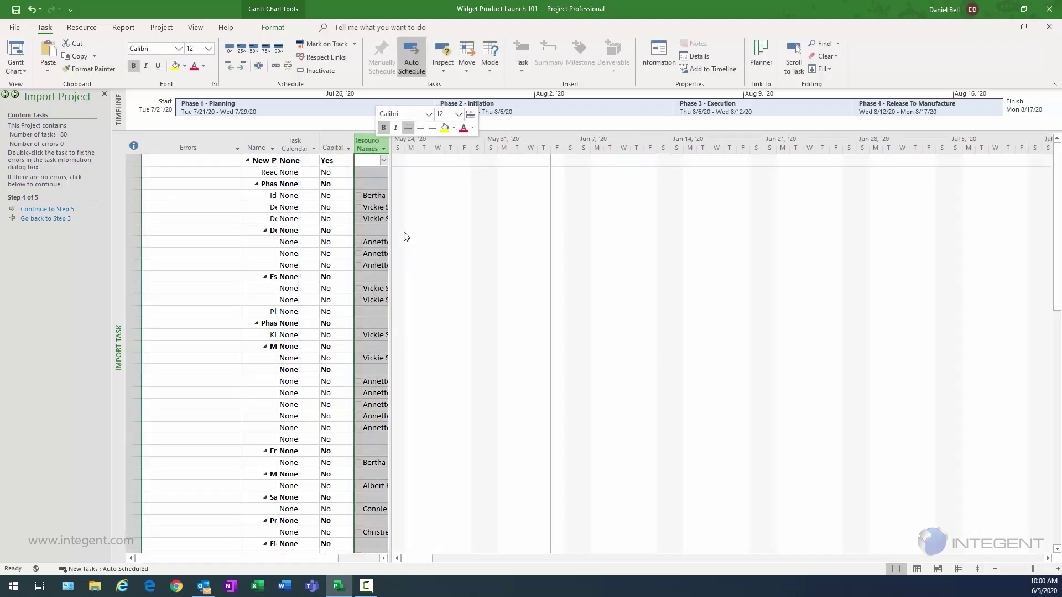
type("cap")
key("Return")
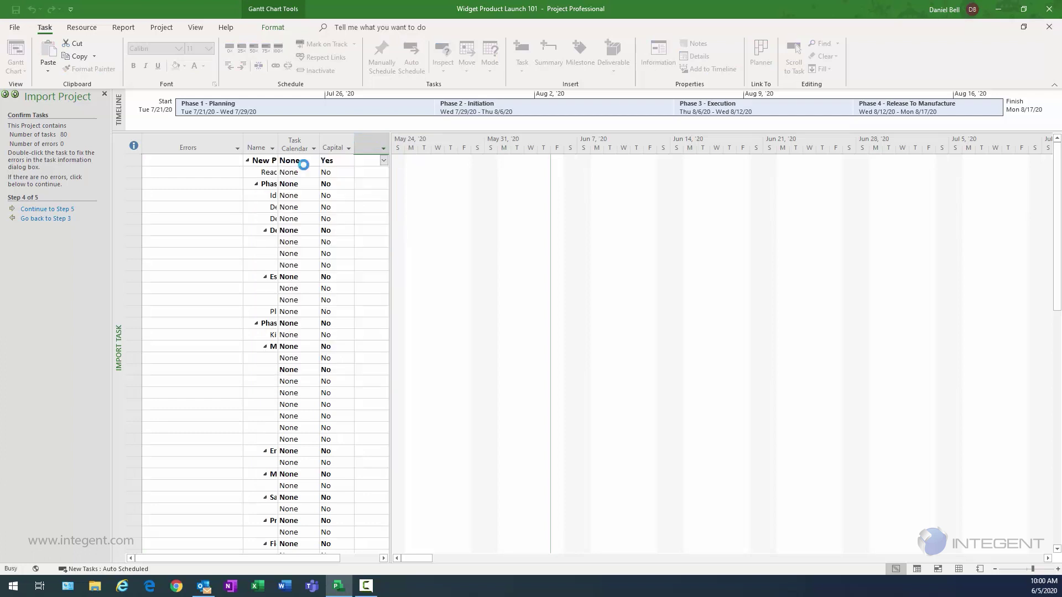
scroll(349, 378, "down", 7)
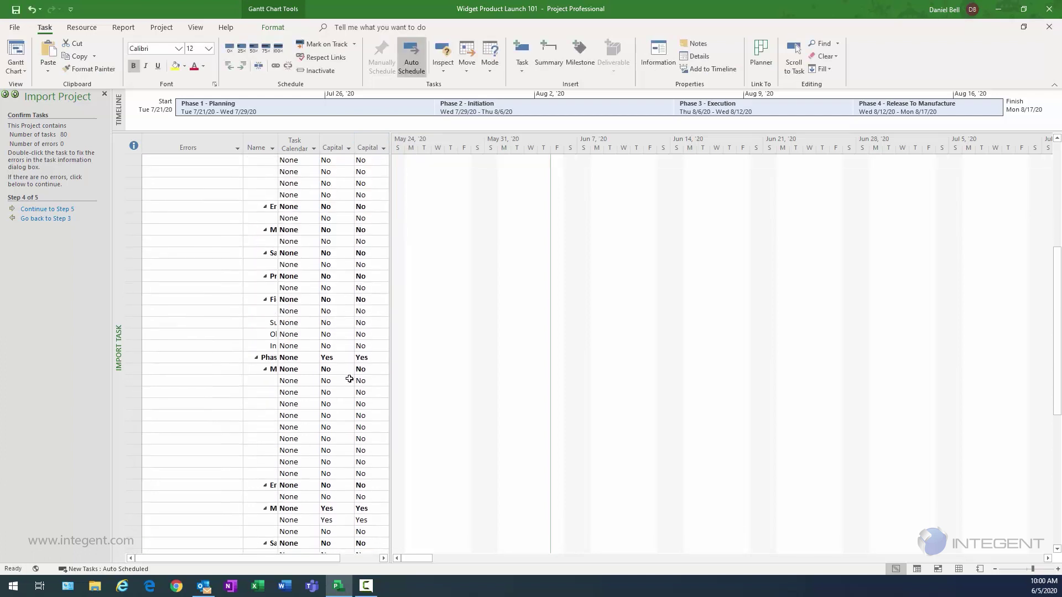
left_click(339, 345)
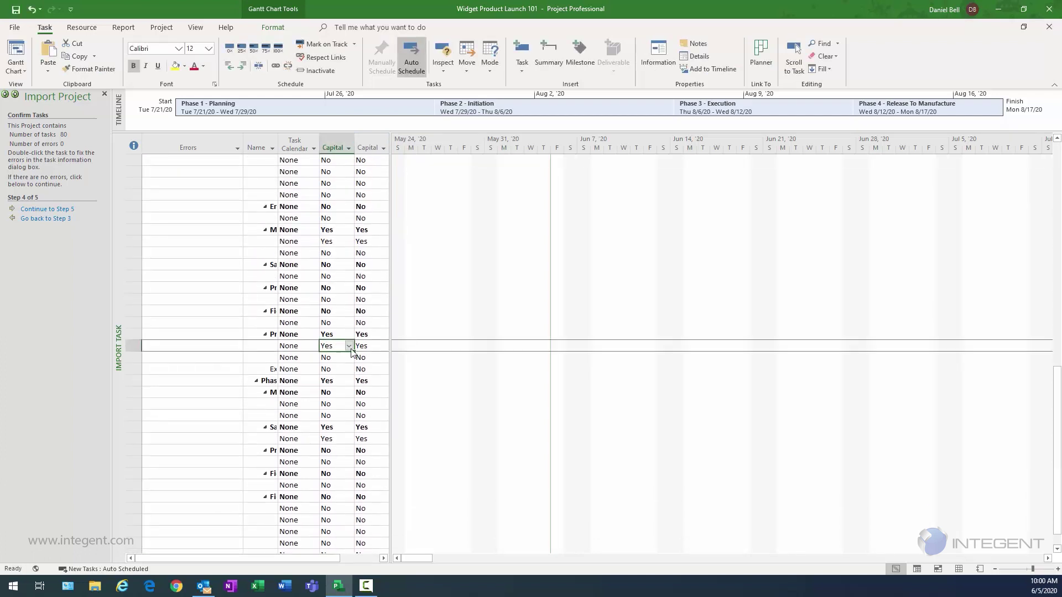
left_click(303, 347)
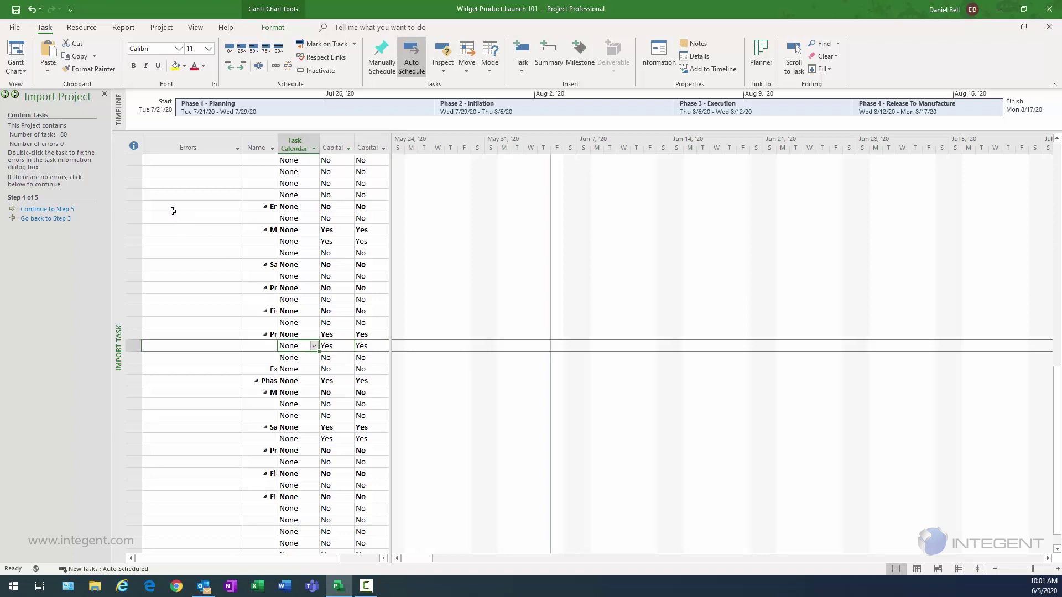
left_click(36, 210)
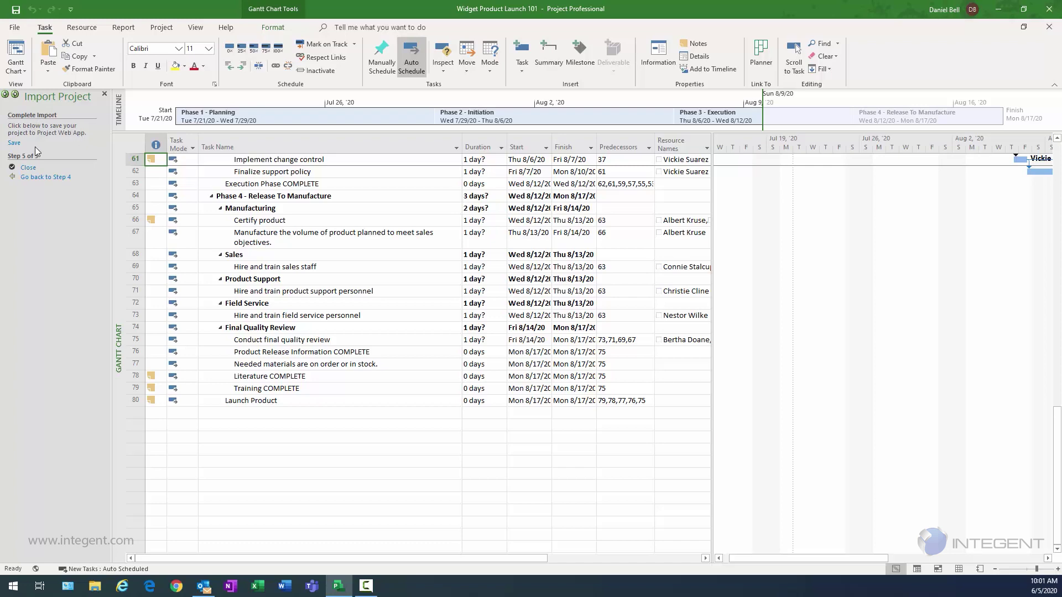
- Name the Project Web App save 'Widget Product Launch 101', keeping type Project
left_click(13, 142)
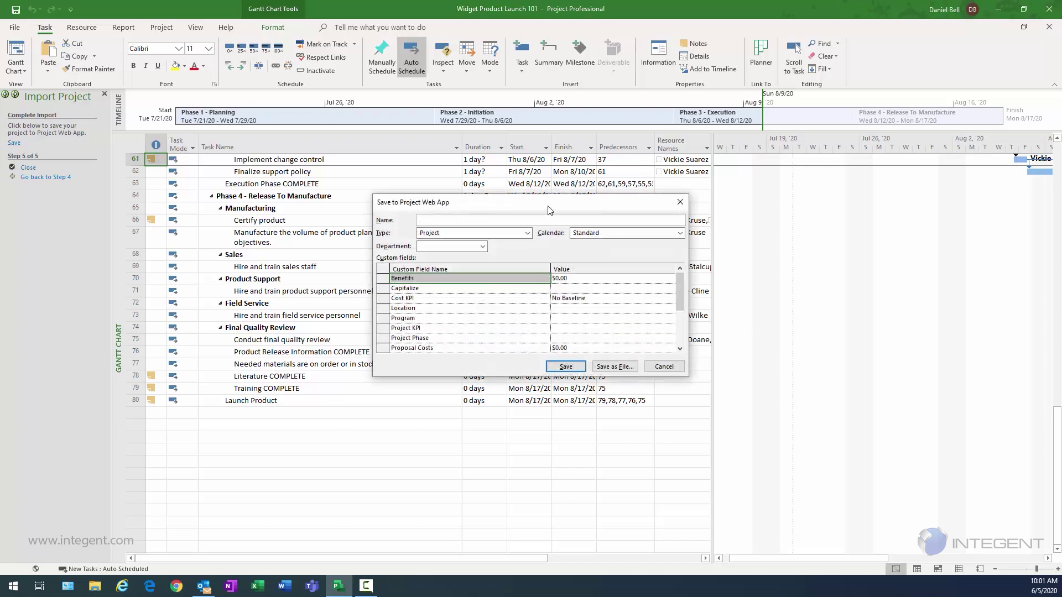
left_click_drag(532, 200, 445, 188)
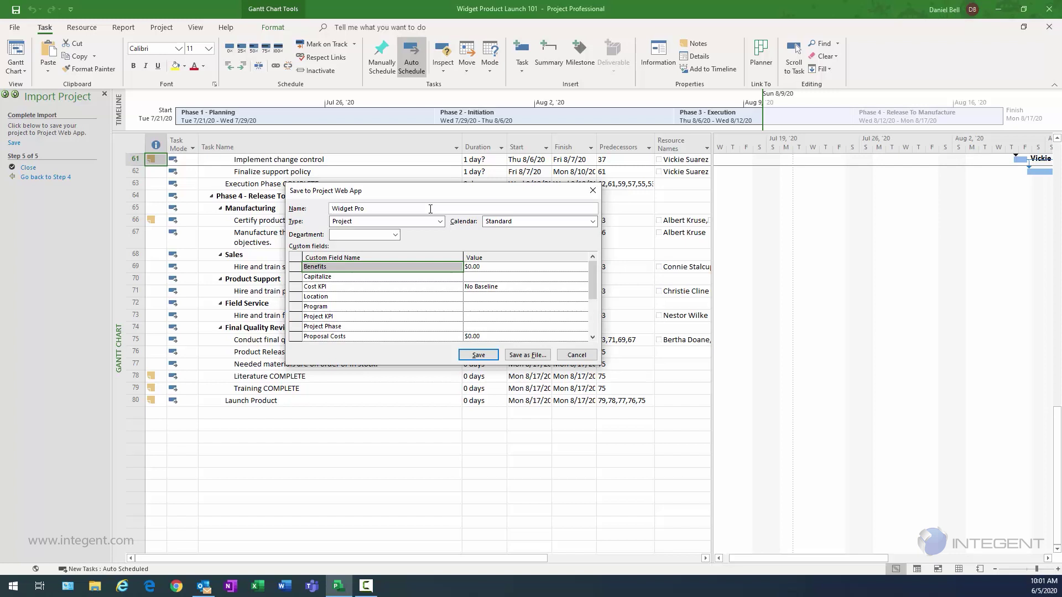
type("Widget Product Launch 101")
left_click(440, 222)
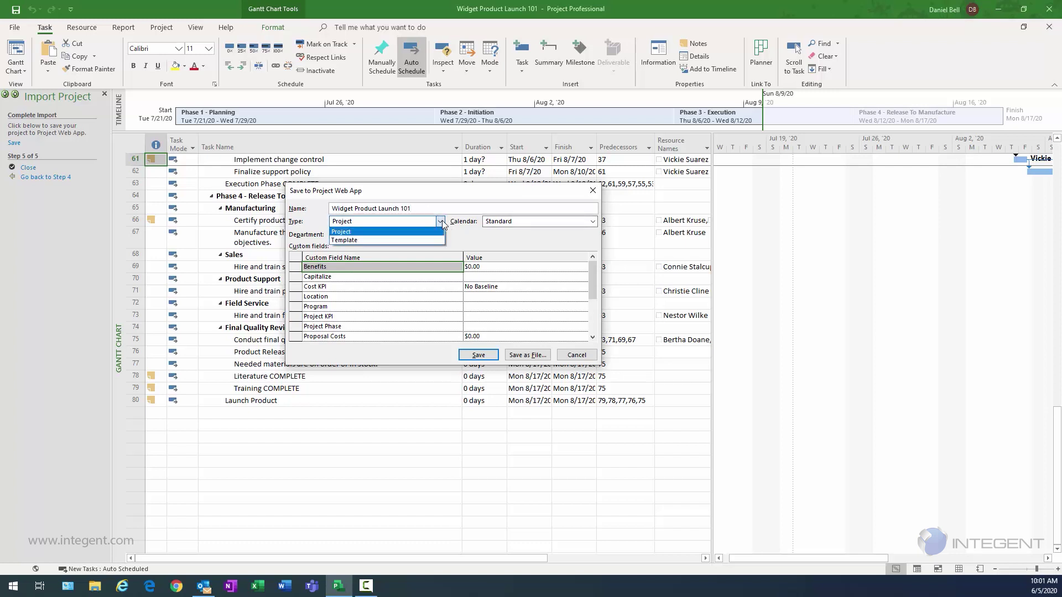
left_click(441, 221)
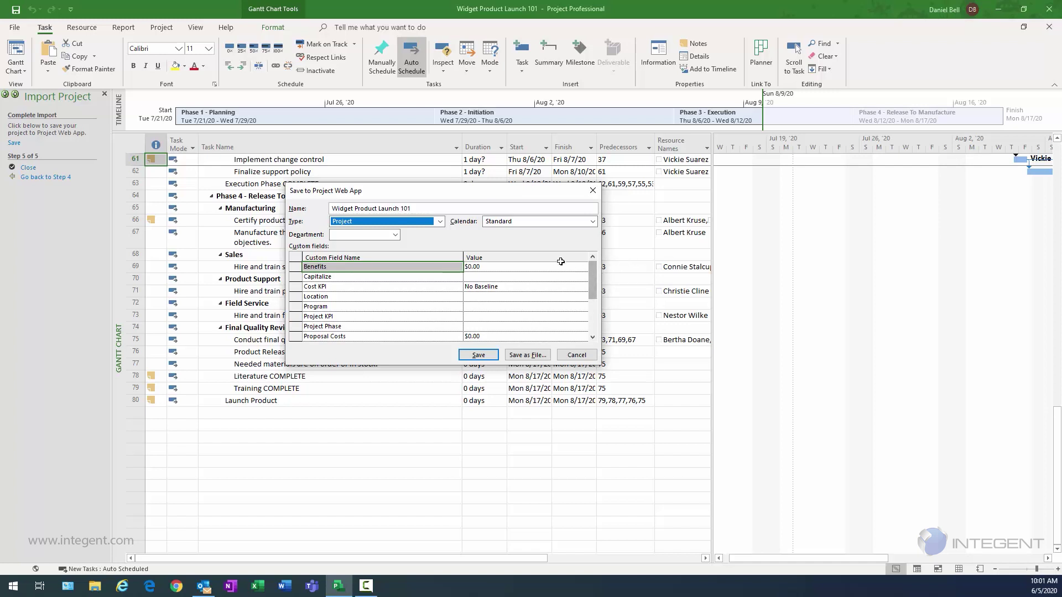
- Set the Capitalize custom field to Yes
left_click(587, 277)
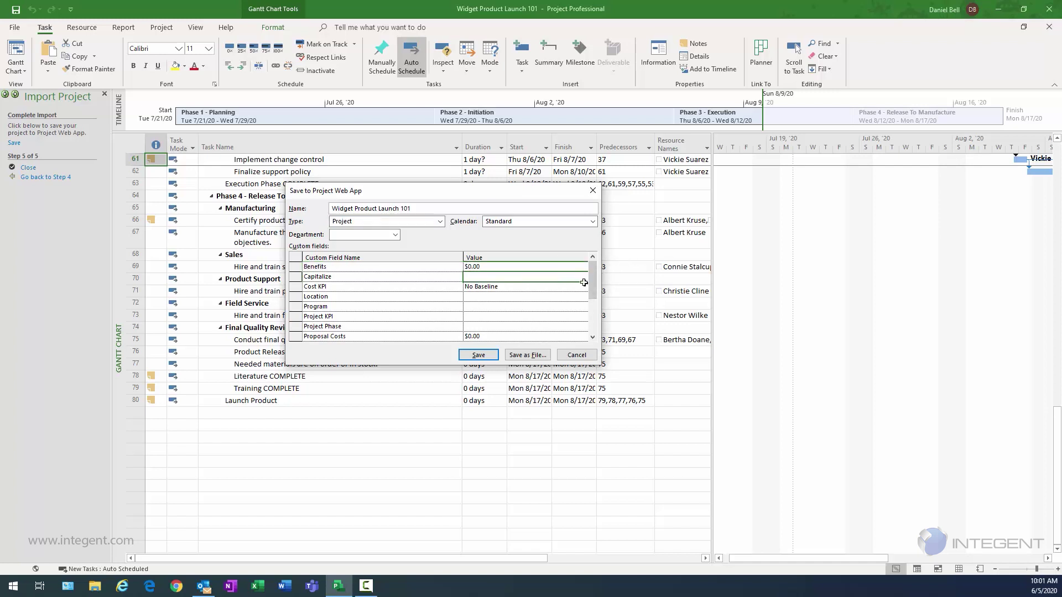
left_click(584, 278)
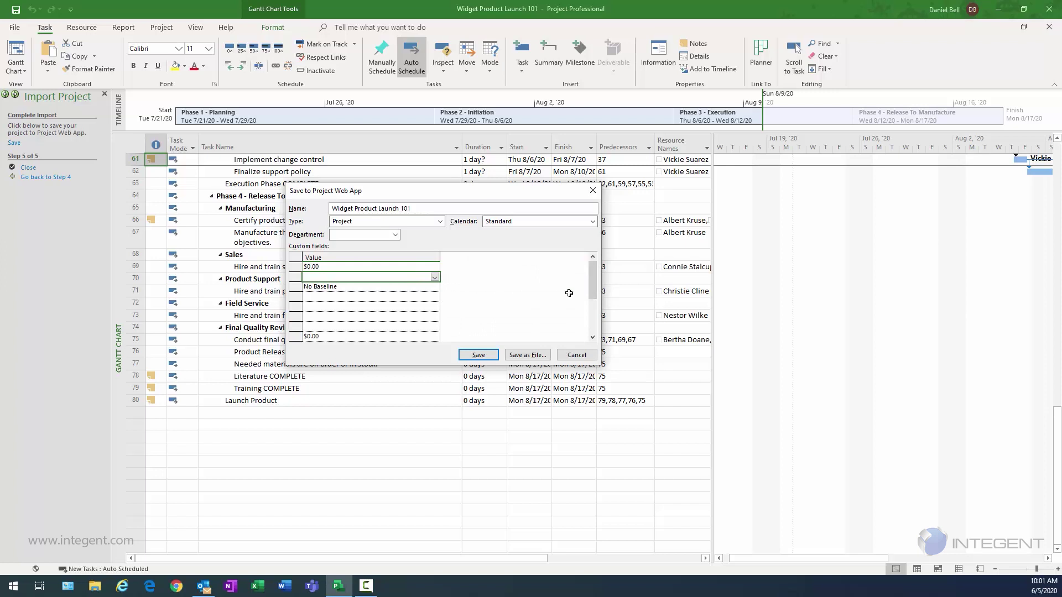
left_click(435, 277)
left_click(320, 287)
left_click(339, 337)
key("Left")
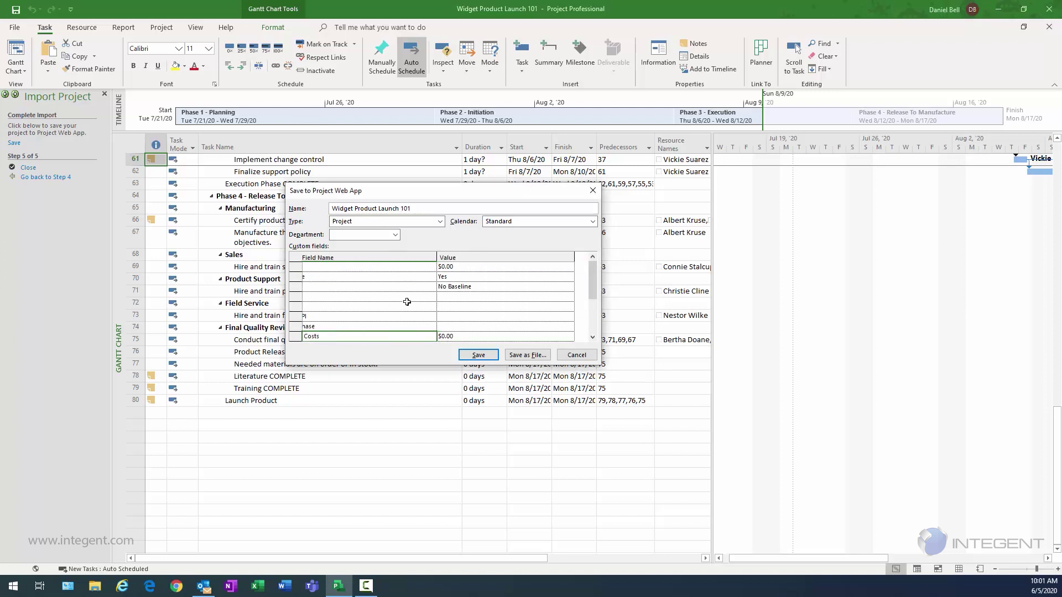
- Set the Program custom field to Gladstone and save the plan to Project Web App
left_click(583, 295)
left_click(583, 307)
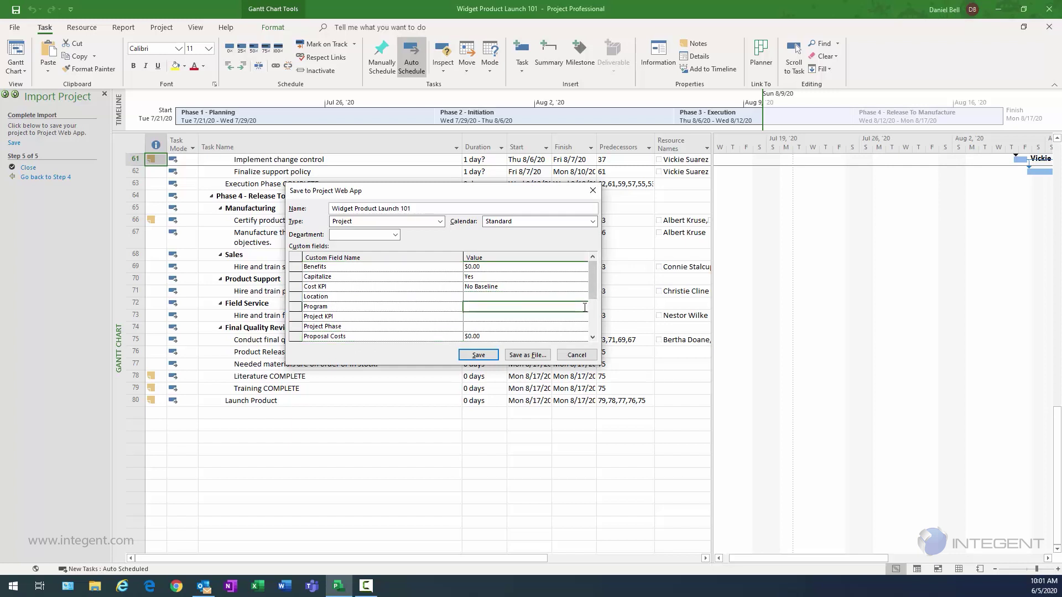
left_click(585, 307)
left_click(434, 306)
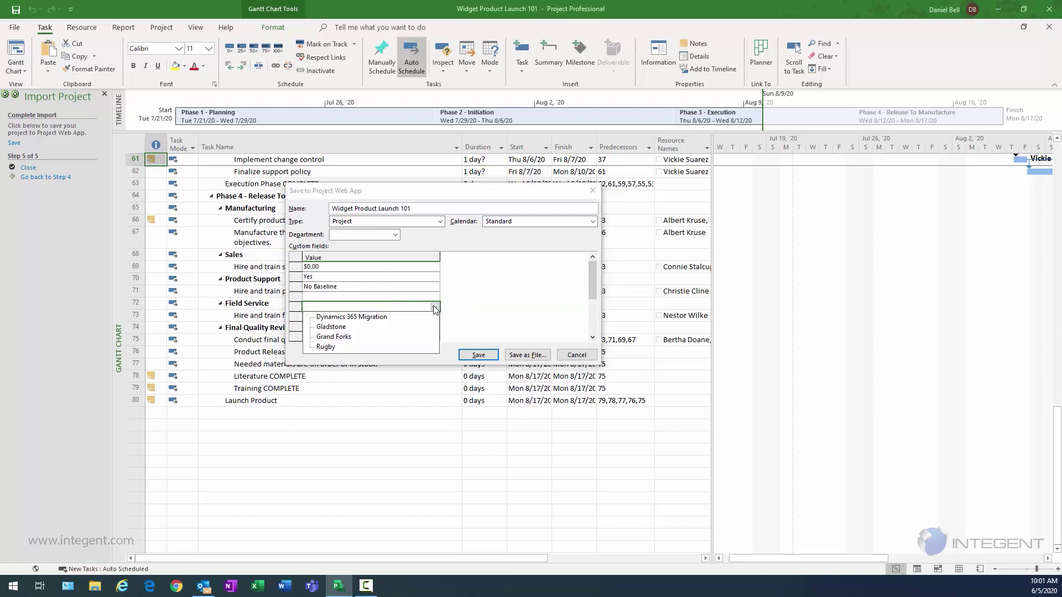
left_click(402, 326)
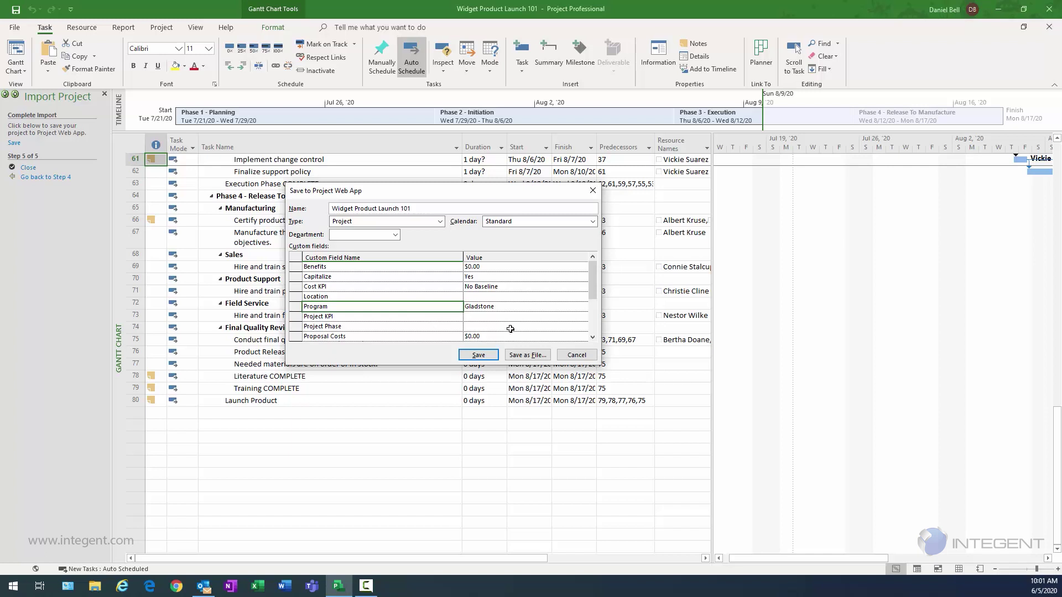
left_click(582, 326)
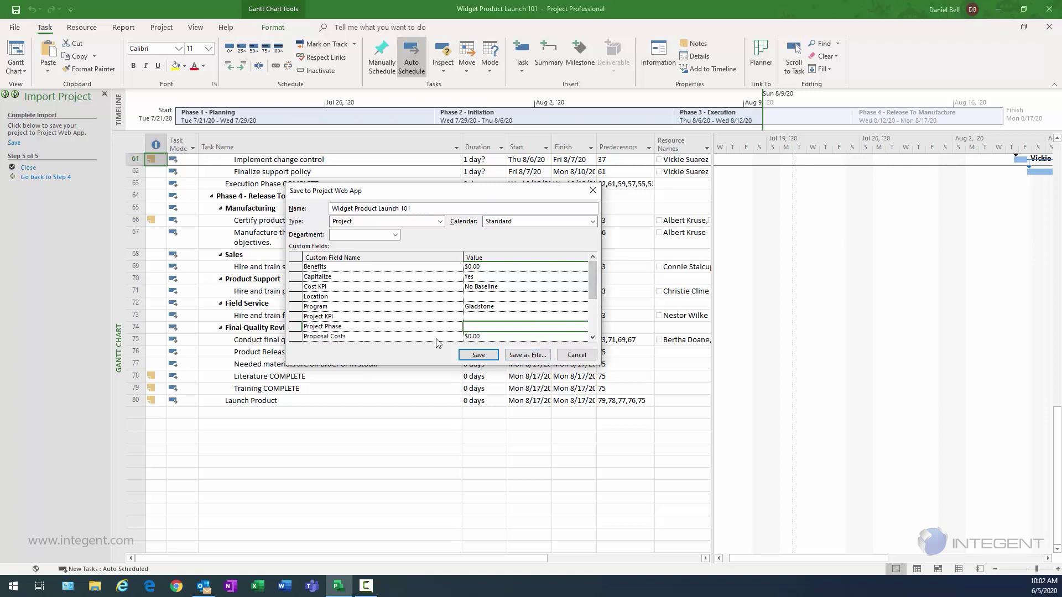
left_click(477, 356)
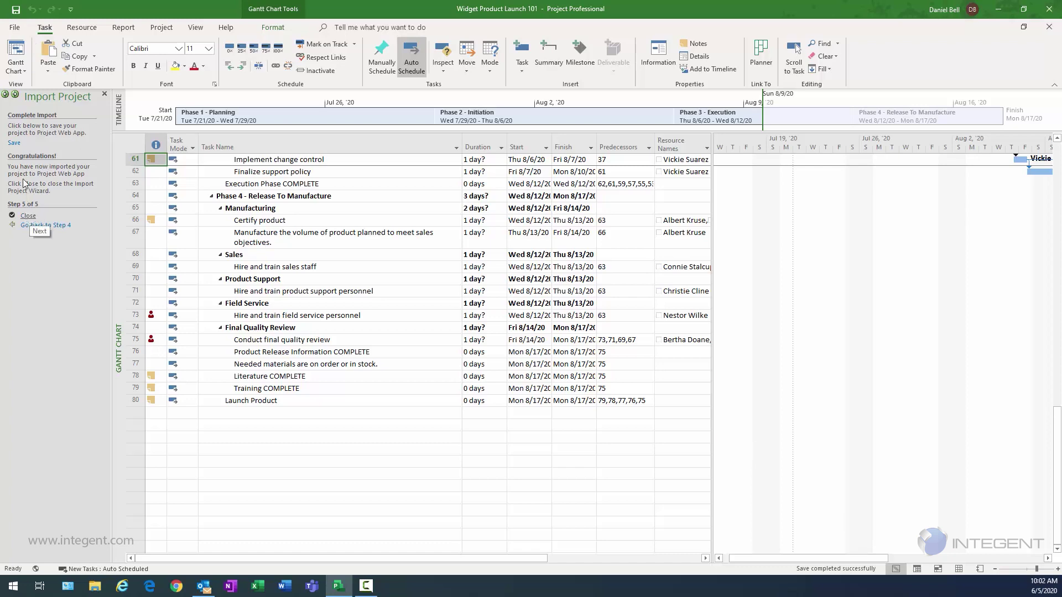
- Show the File start page listing the Project Web App copy of Widget Product Launch 101
left_click(12, 28)
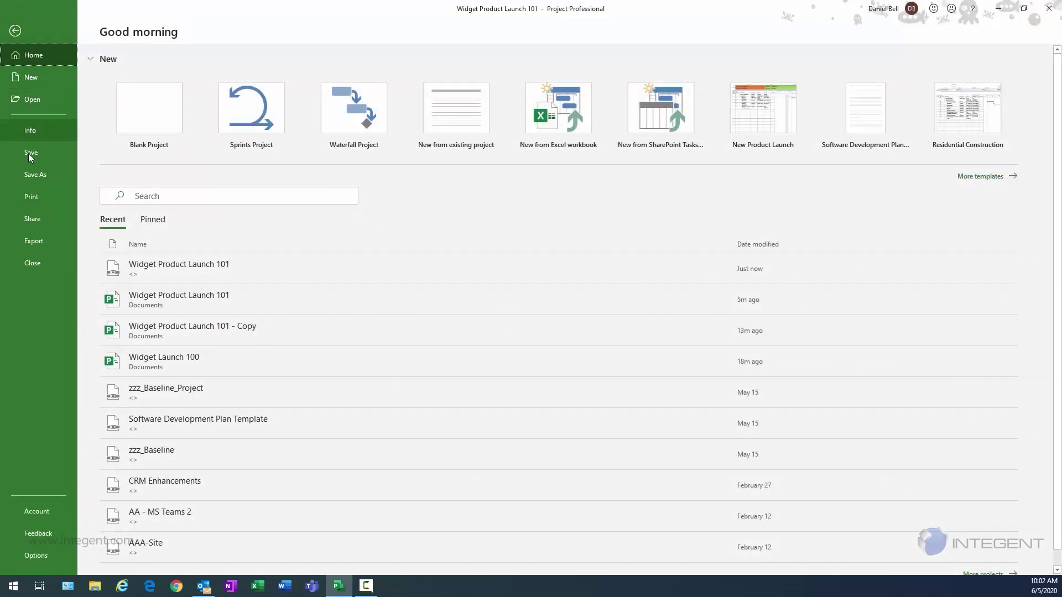
- From File > Info, publish Widget Product Launch 101 with 'Do not create a site at this time'
left_click(30, 128)
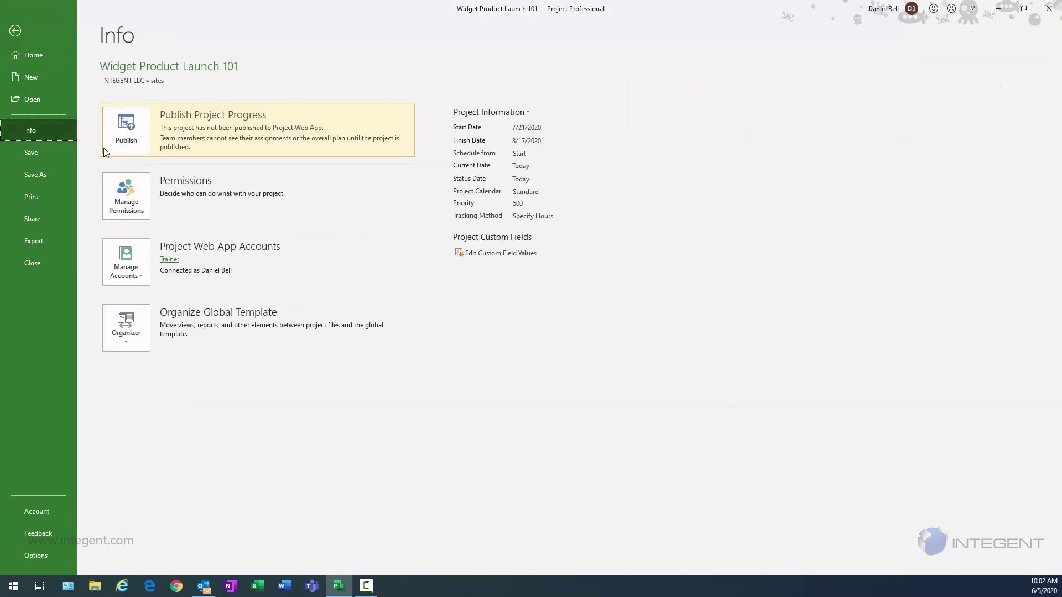
left_click(124, 118)
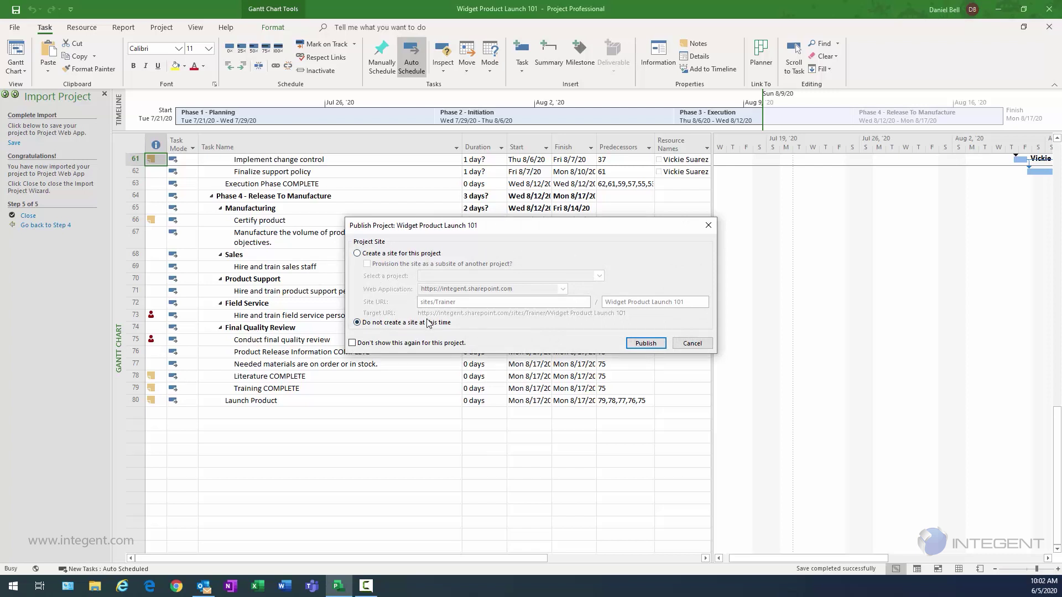
left_click(646, 344)
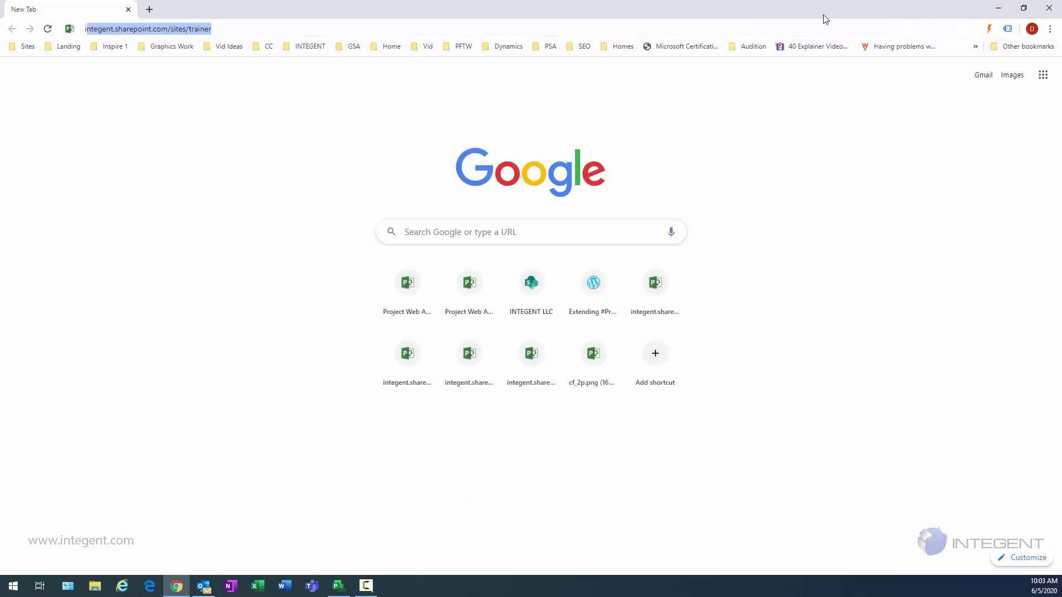
- Load the Project Web App site and open the Project Center project list
key("Return")
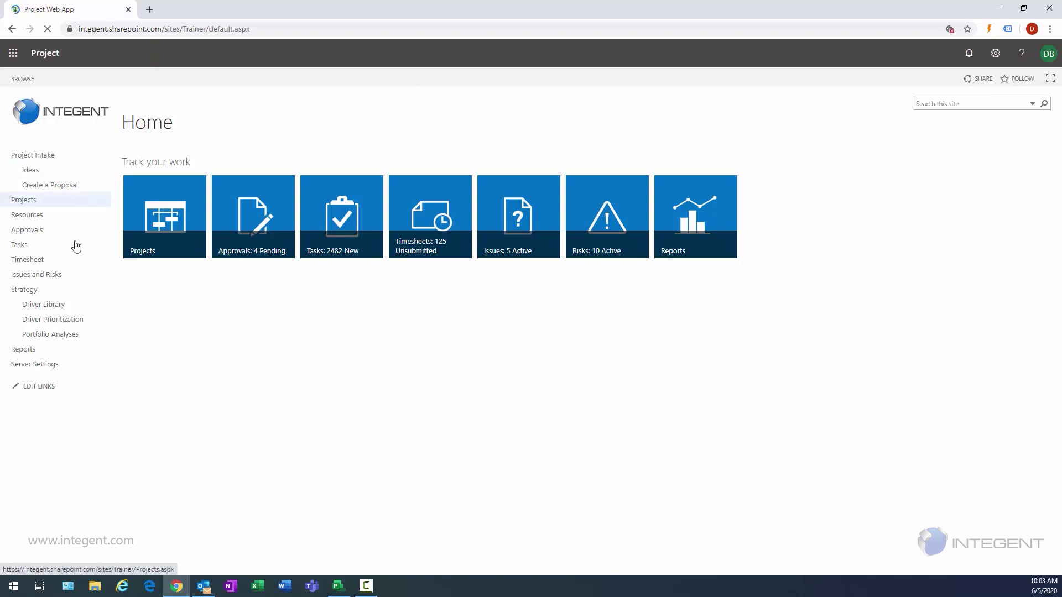
left_click(178, 224)
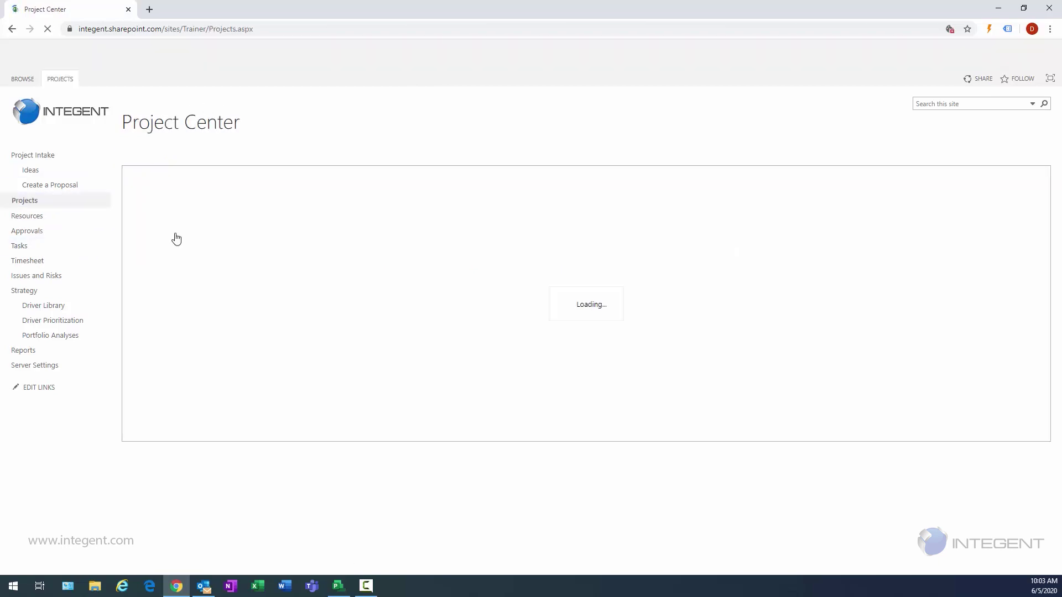
left_click(146, 205)
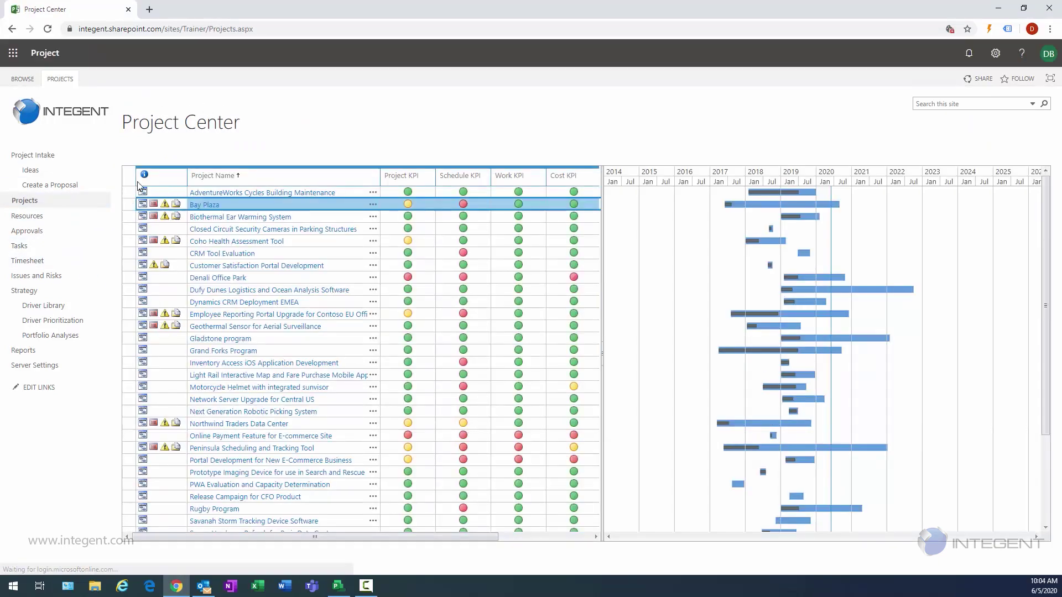
- Switch Project Center to the Summary view and find Widget Product Launch 101, 7/21/2020–8/17/2020
left_click(419, 94)
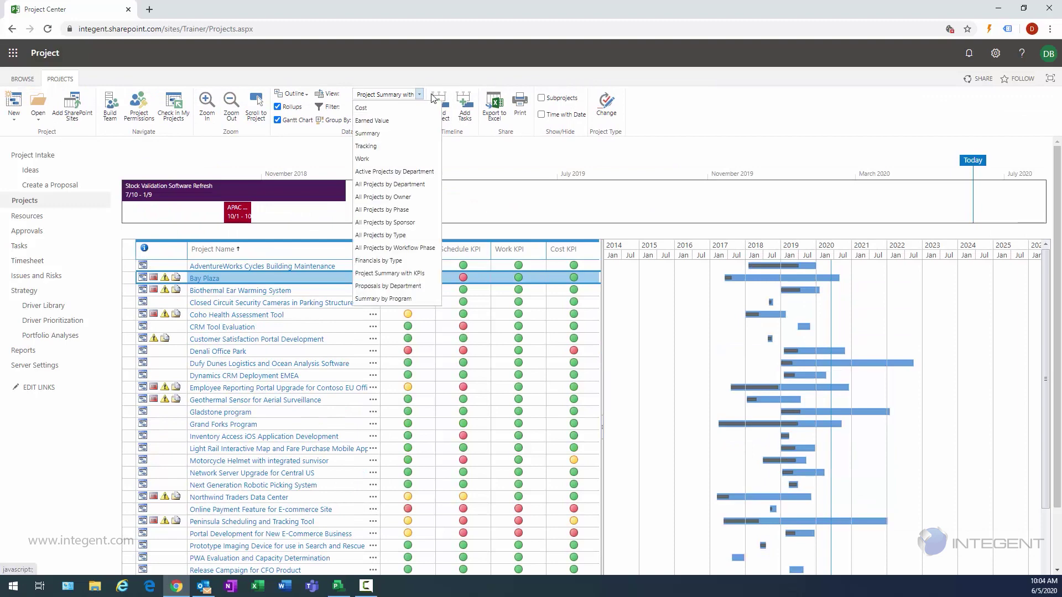
left_click(360, 136)
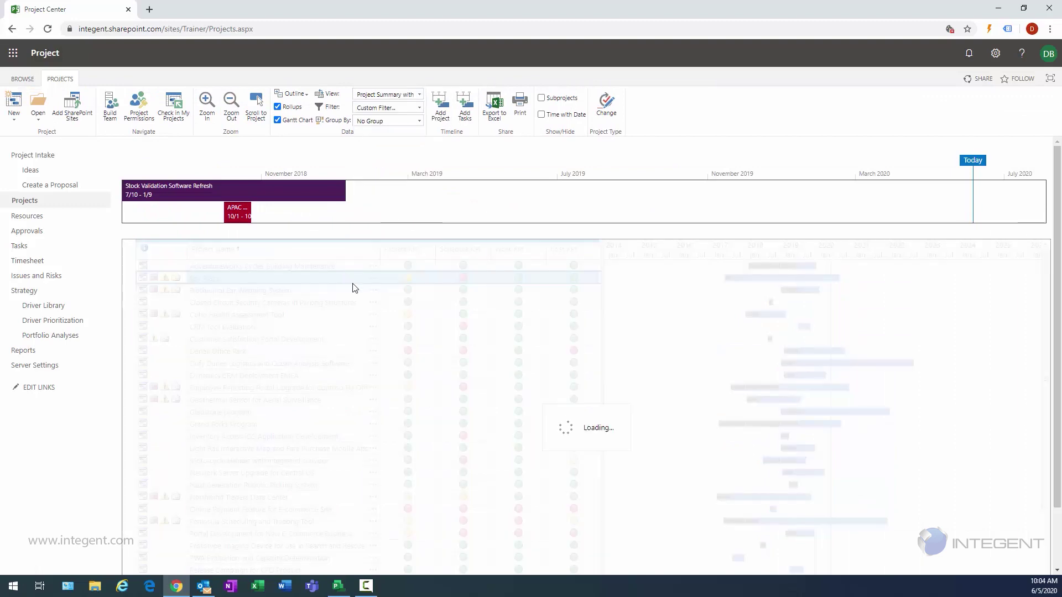
left_click_drag(1045, 246, 1050, 536)
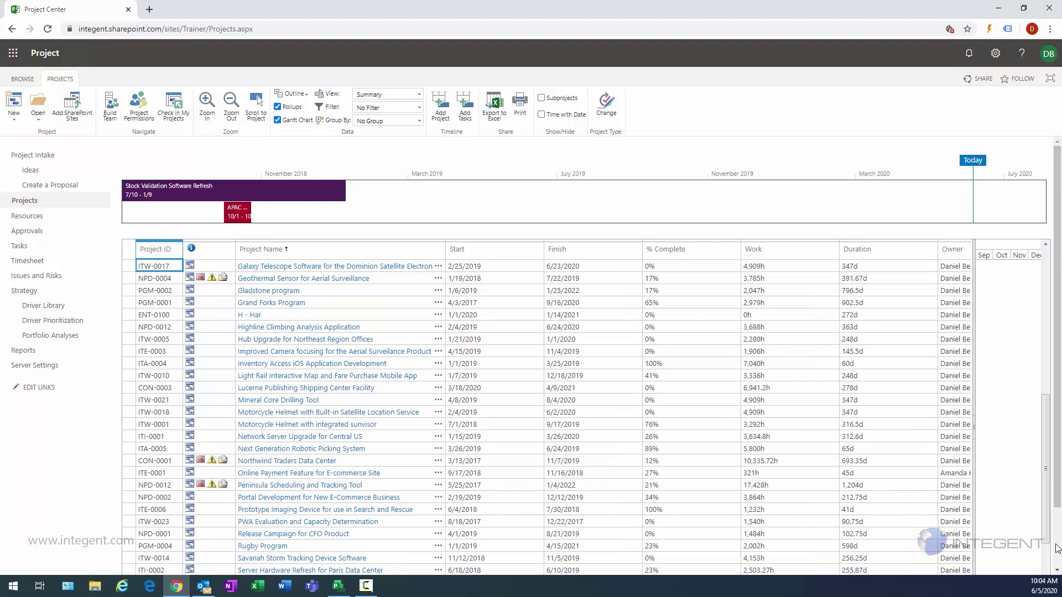
scroll(553, 497, "down", 2)
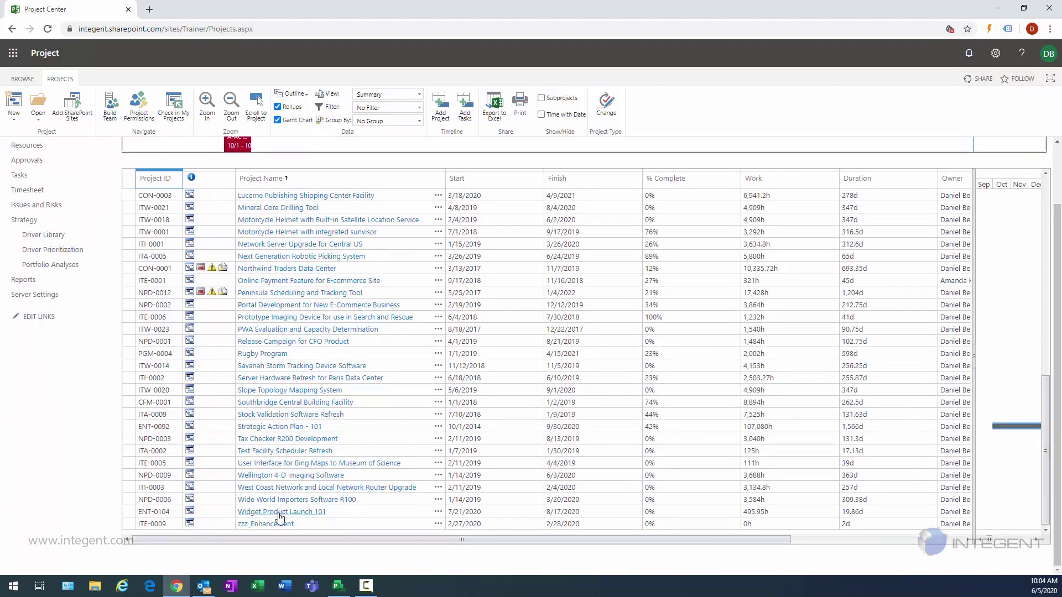
left_click(484, 513)
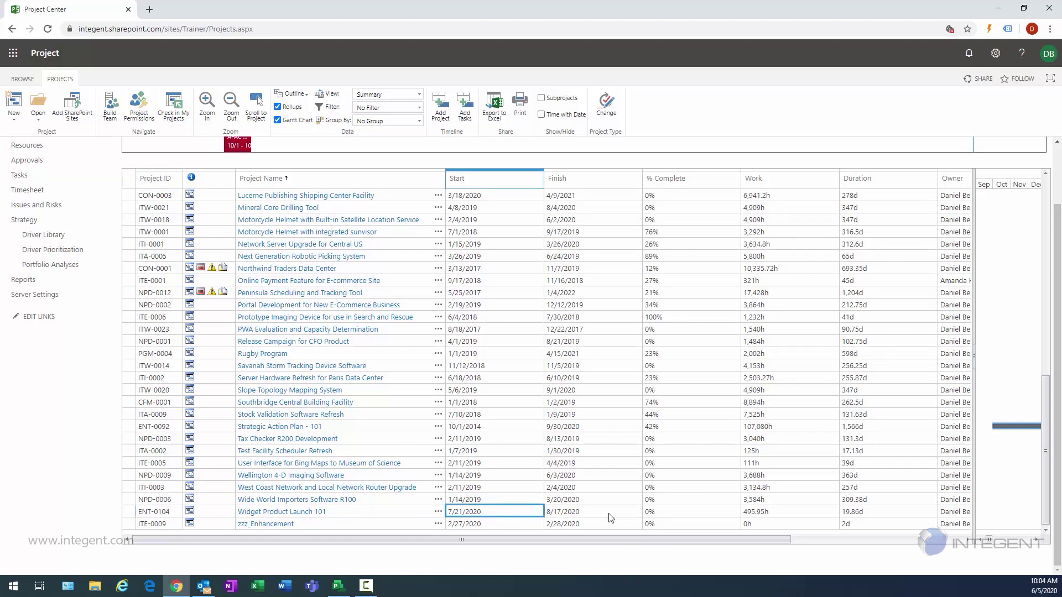
- Open the Widget Product Launch 101 schedule and select task rows 1 to 20
left_click(297, 513)
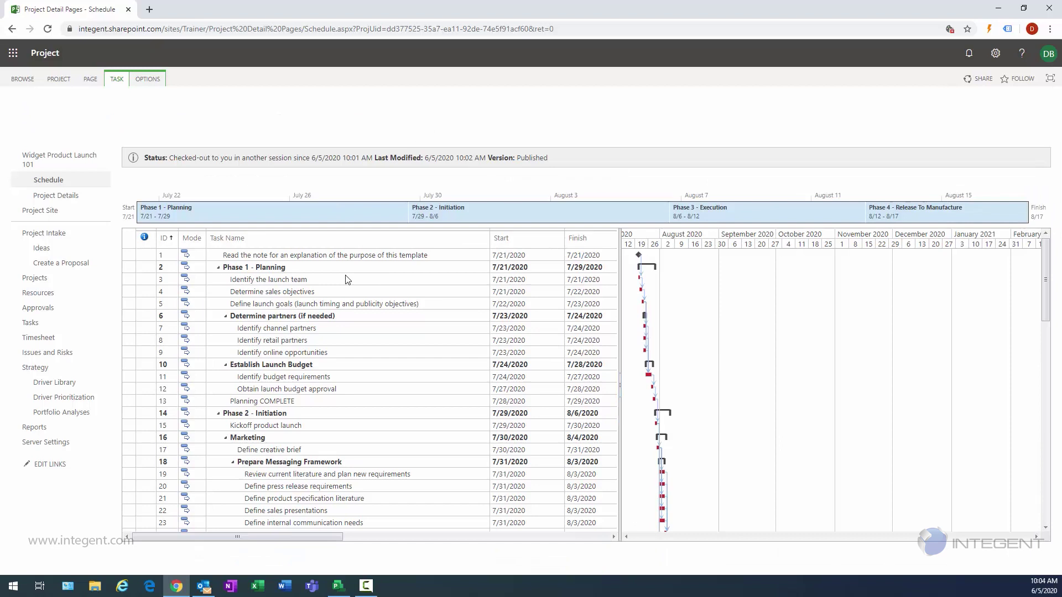
left_click(346, 206)
left_click_drag(442, 256, 459, 487)
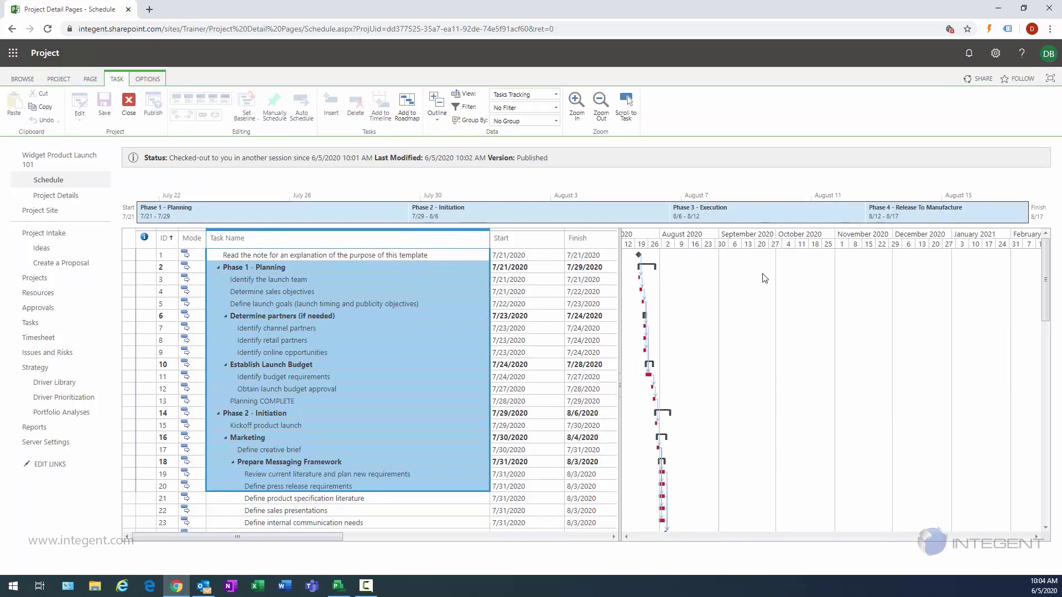
- Zoom the Gantt chart in three levels, then back out to days
left_click(575, 111)
left_click(575, 110)
left_click(575, 111)
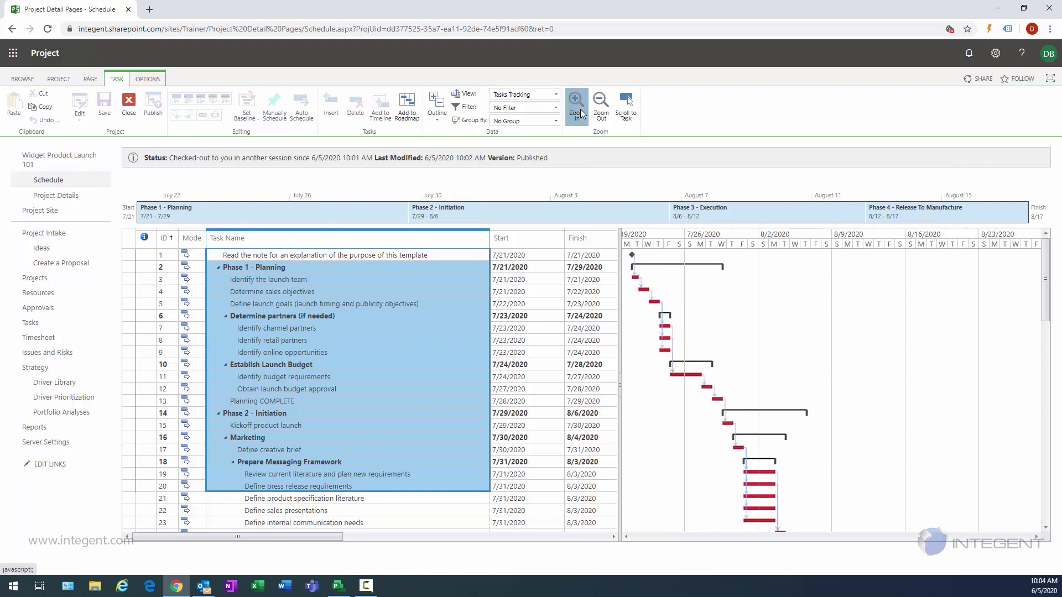
left_click(600, 105)
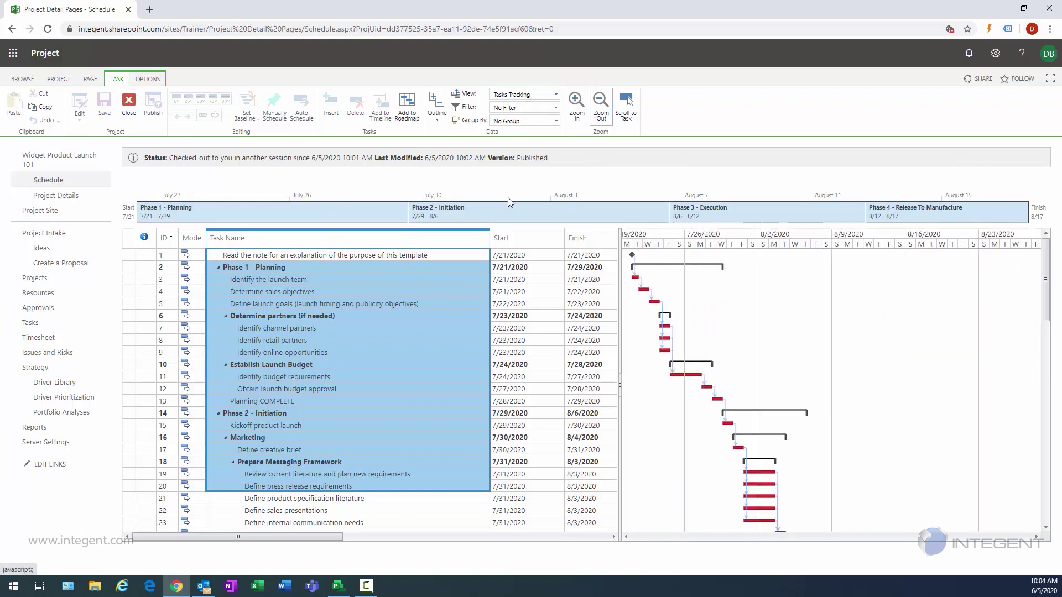